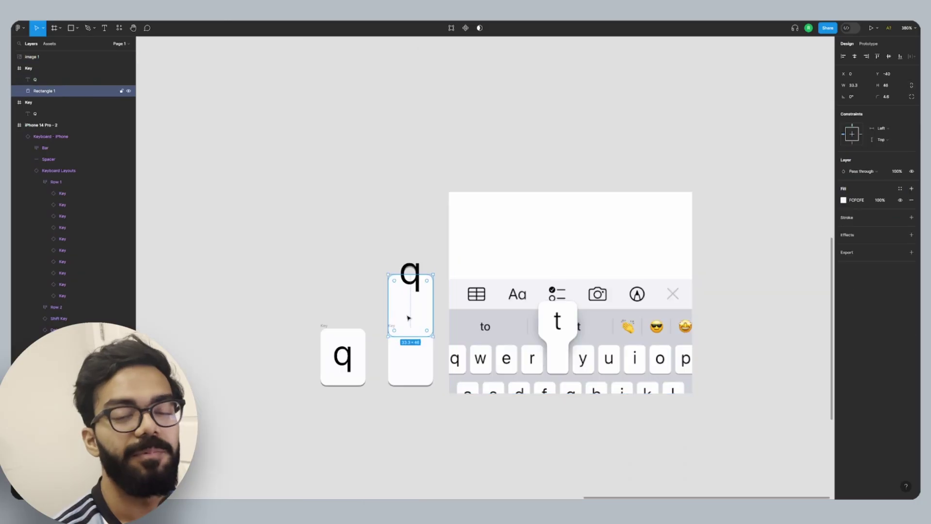
pyautogui.scroll(3, 388, 335)
pyautogui.hscroll(-3, 483, 334)
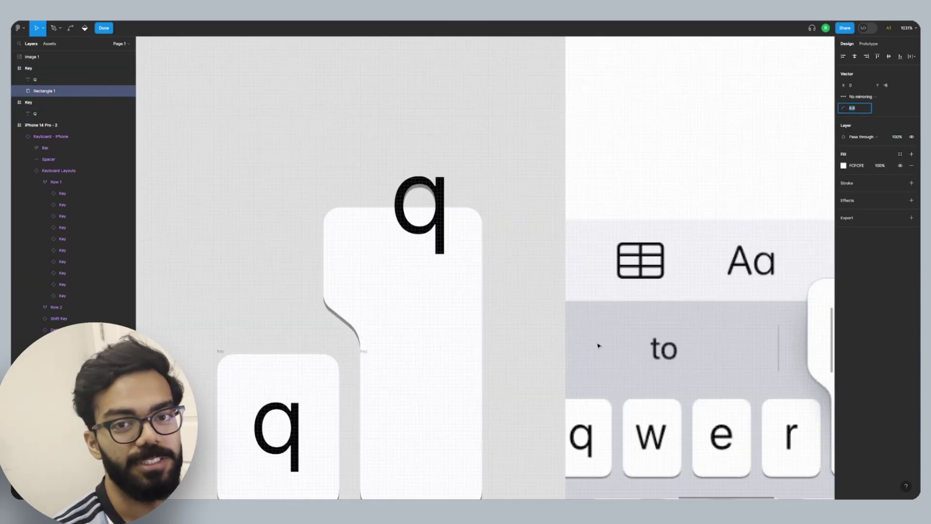
pyautogui.hscroll(3, 524, 375)
pyautogui.scroll(-2, 523, 376)
pyautogui.hscroll(1, 524, 375)
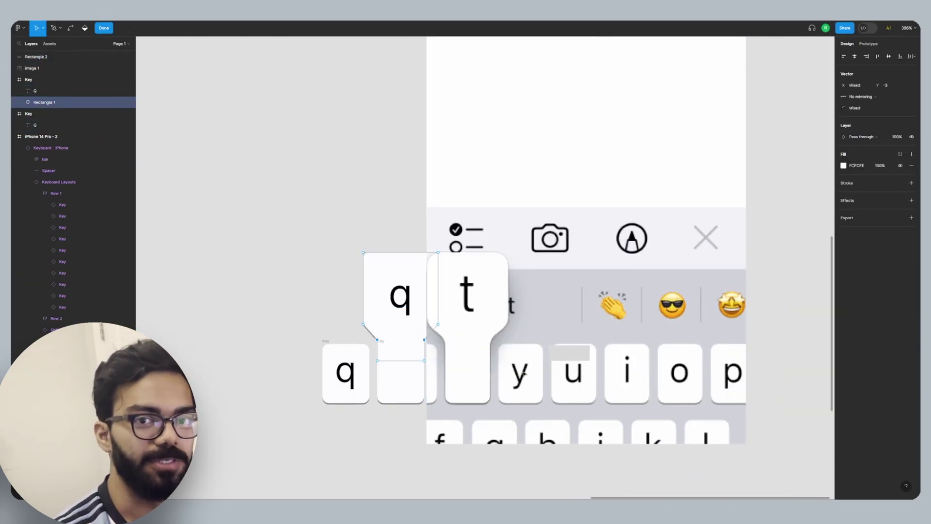
pyautogui.scroll(-1, 360, 266)
pyautogui.scroll(1, 349, 212)
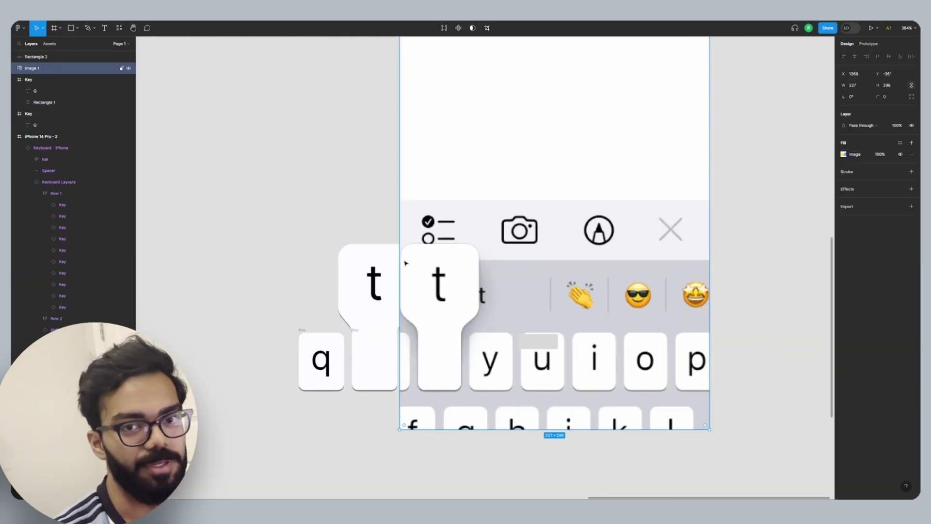
pyautogui.scroll(1, 328, 343)
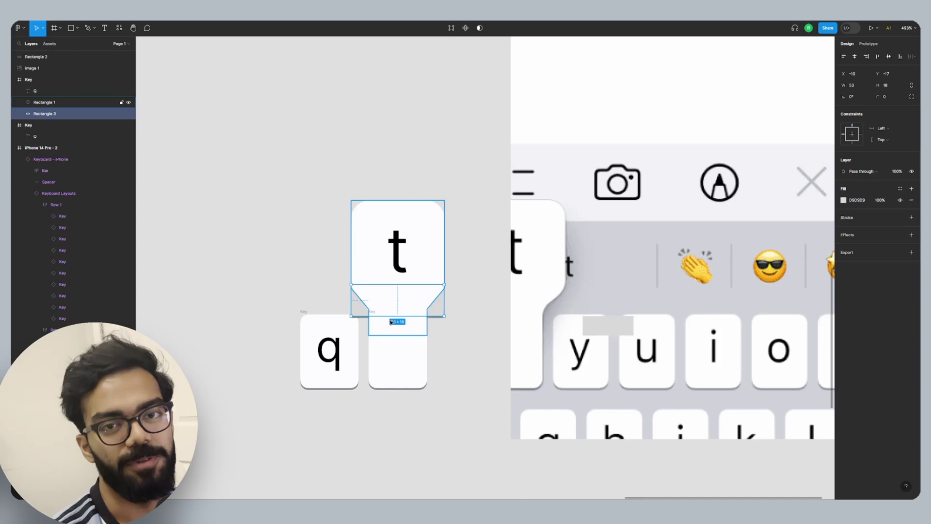
pyautogui.scroll(3, 461, 103)
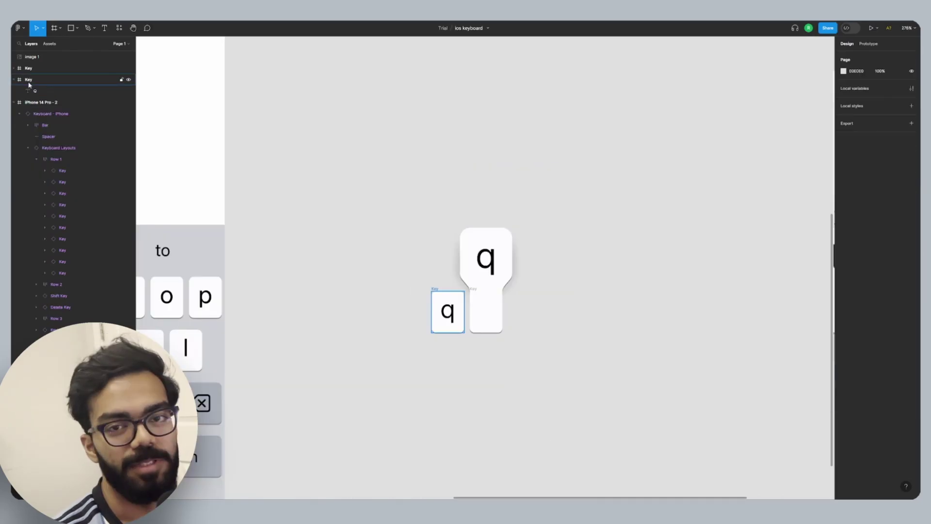
# Combine the normal q key and the enlarged pressed q key frames into one component set.
pyautogui.keyDown('shift'); pyautogui.click(486, 311); pyautogui.keyUp('shift')
pyautogui.click(457, 28)
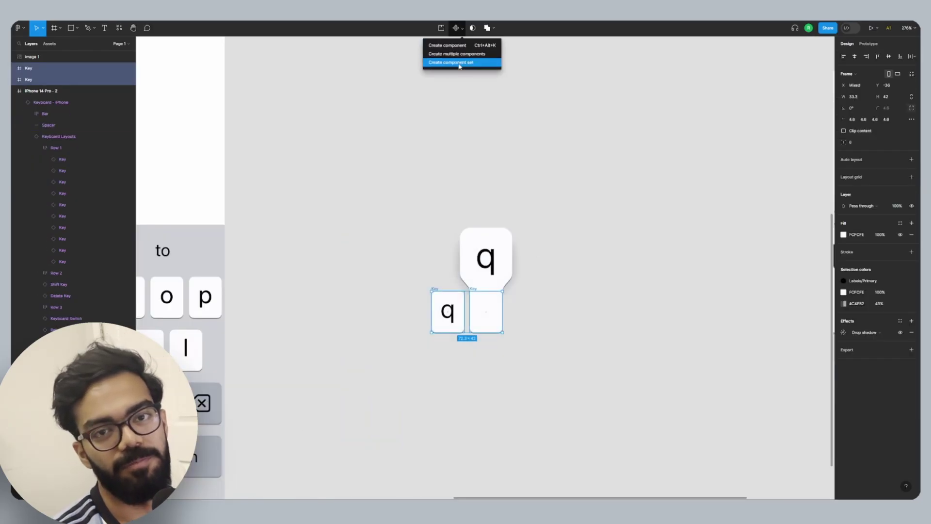
pyautogui.click(459, 63)
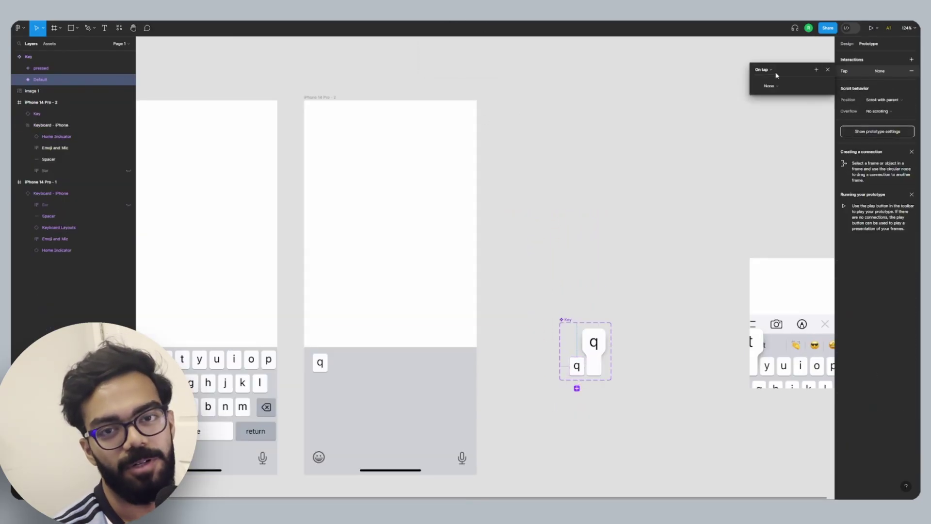
# Set the Default key variant's interaction to change to the pressed variant while pressing.
pyautogui.click(762, 69)
pyautogui.click(771, 103)
pyautogui.click(769, 86)
pyautogui.click(775, 104)
pyautogui.click(810, 97)
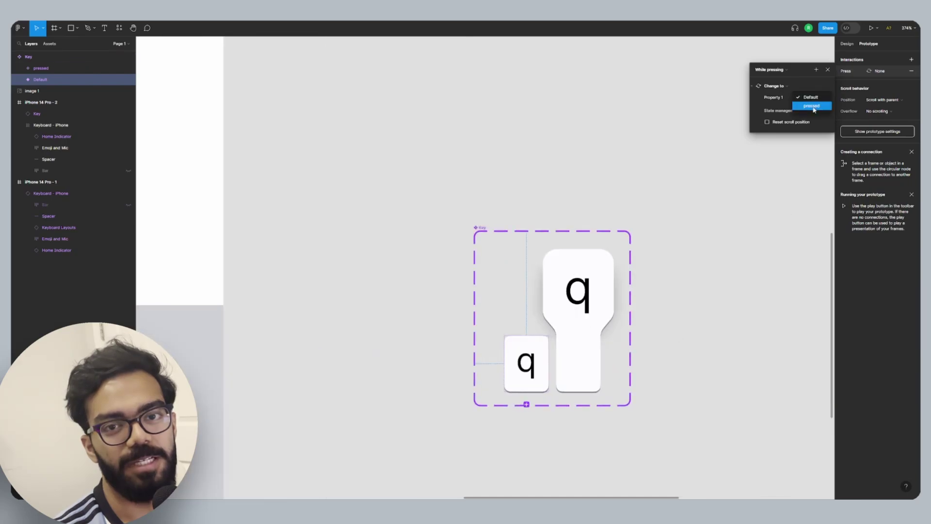
pyautogui.click(811, 106)
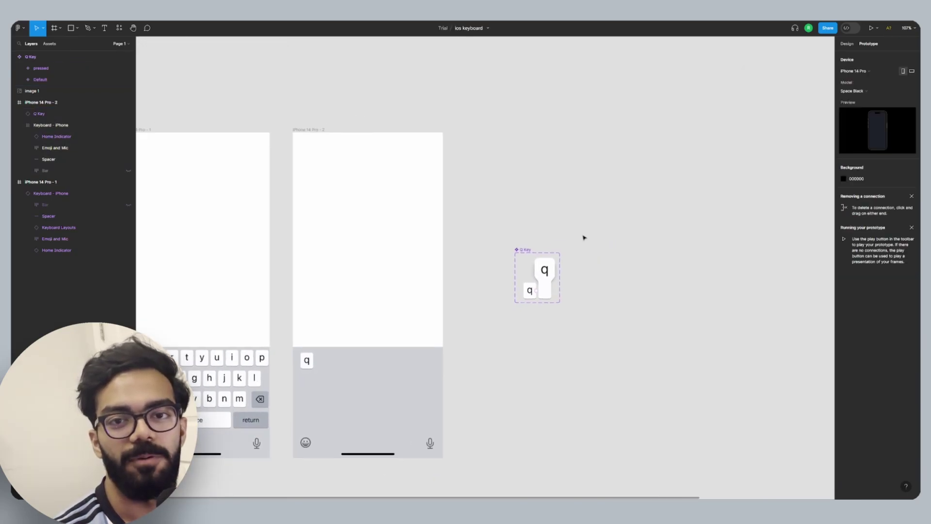
# Duplicate the Q Key component set repeatedly to form a horizontal row of eleven.
pyautogui.hotkey('ctrl', 'd')
pyautogui.scroll(-5, 350, 310)
pyautogui.hotkey('ctrl', 'd')
pyautogui.hotkey('ctrl', 'd')
pyautogui.hotkey('ctrl', 'd')
pyautogui.hotkey('ctrl', 'd')
pyautogui.hotkey('ctrl', 'd')
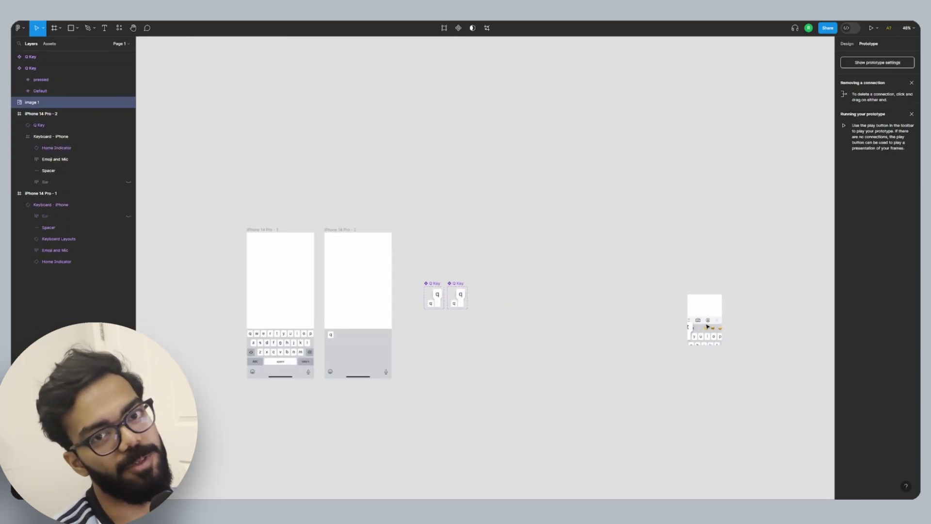
pyautogui.hotkey('ctrl', 'd')
pyautogui.hotkey('ctrl', 'd')
pyautogui.hotkey('ctrl', 'd')
pyautogui.hotkey('ctrl', 'd')
pyautogui.hotkey('ctrl', 'd')
pyautogui.hotkey('ctrl', 'd')
pyautogui.hotkey('ctrl', 'd')
pyautogui.hotkey('ctrl', 'd')
pyautogui.hotkey('ctrl', 'd')
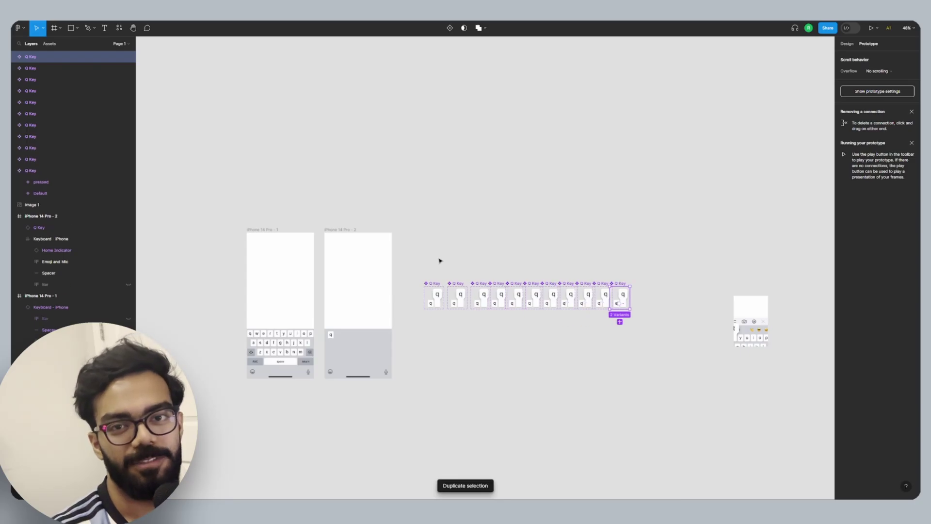
# Tidy up the row of Q Key component sets to even spacing and duplicate the row below it.
pyautogui.moveTo(439, 260); pyautogui.dragTo(635, 315)
pyautogui.click(848, 44)
pyautogui.hotkey('ctrl', 'alt', 't')
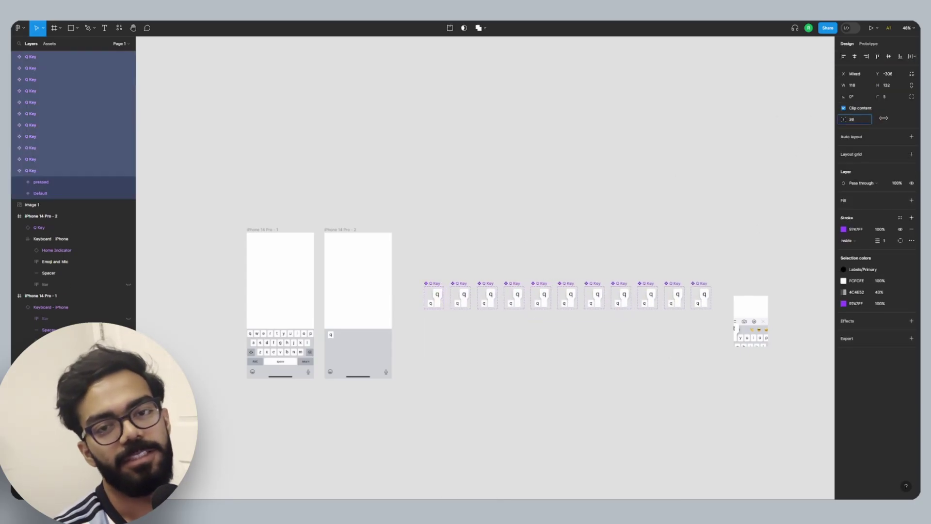
pyautogui.moveTo(488, 297); pyautogui.dragTo(488, 327)
pyautogui.press('Escape')
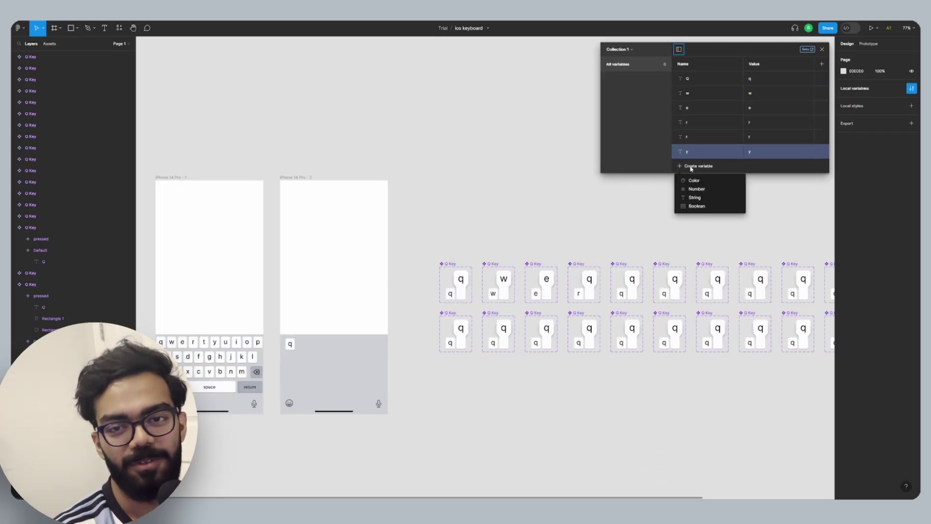
# Add another string variable for a key letter to Collection 1.
pyautogui.click(700, 269)
pyautogui.click(694, 299)
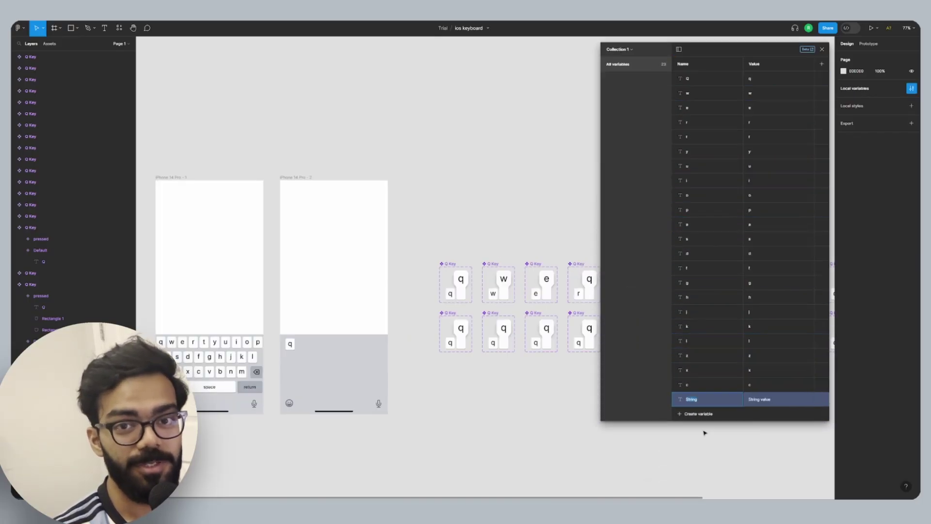
# Bind the fourth top-row key's letters to the string variable r and the eighth key's letters to i.
pyautogui.click(912, 263)
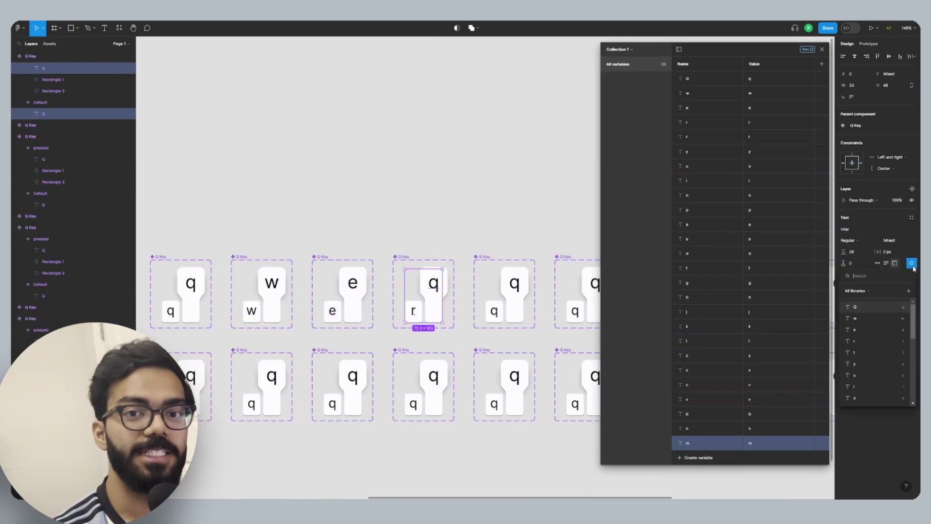
pyautogui.click(866, 341)
pyautogui.click(912, 264)
pyautogui.click(866, 387)
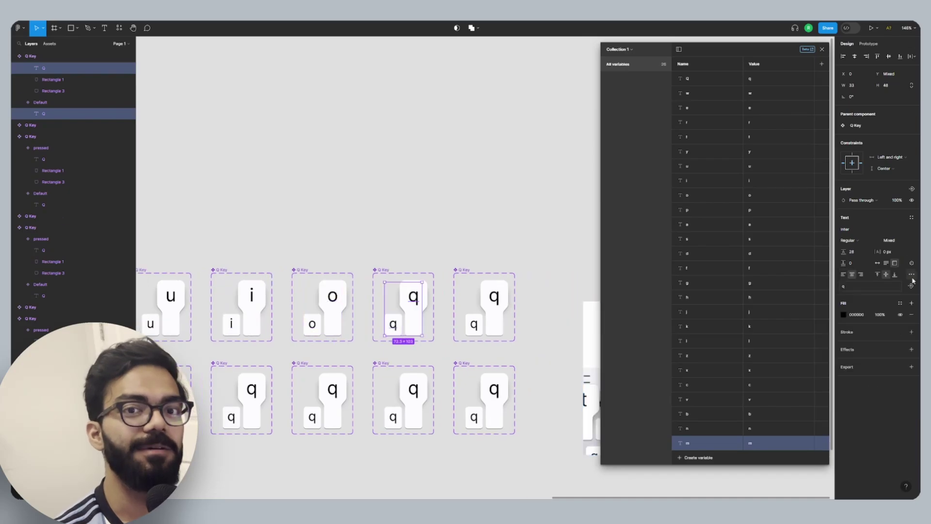
# Bind the letters of the remaining key sets through the second row to their string variables, ending with l for the ninth key.
pyautogui.scroll(-5, 307, 308)
pyautogui.keyDown('ctrl'); pyautogui.click(306, 307); pyautogui.keyUp('ctrl')
pyautogui.keyDown('ctrl'); pyautogui.keyDown('shift'); pyautogui.click(258, 352); pyautogui.keyUp('shift'); pyautogui.keyUp('ctrl')
pyautogui.click(911, 263)
pyautogui.scroll(-3, 867, 318)
pyautogui.click(867, 306)
pyautogui.keyDown('ctrl'); pyautogui.click(400, 352); pyautogui.keyUp('ctrl')
pyautogui.click(911, 263)
pyautogui.write('l')
pyautogui.click(866, 307)
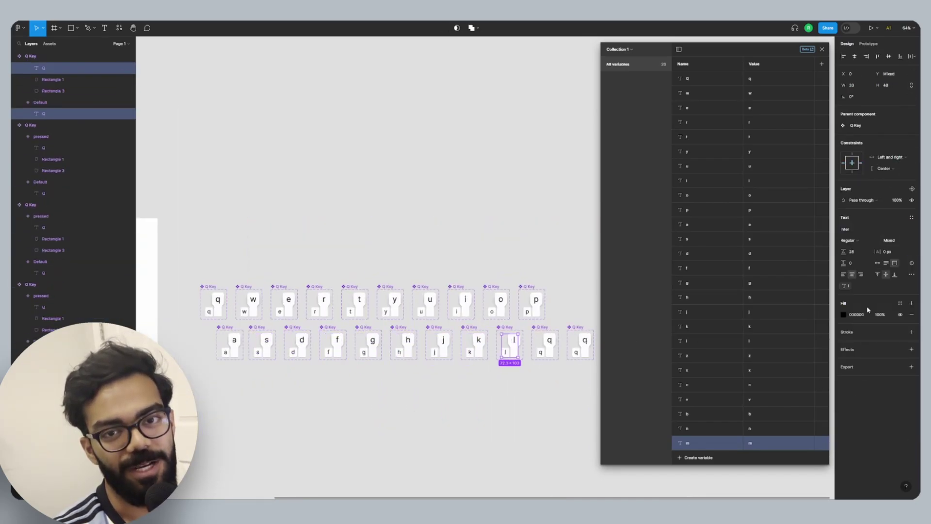
# Bind the letters of the third row's second key set to the string variable x.
pyautogui.click(911, 264)
pyautogui.write('x')
pyautogui.click(866, 306)
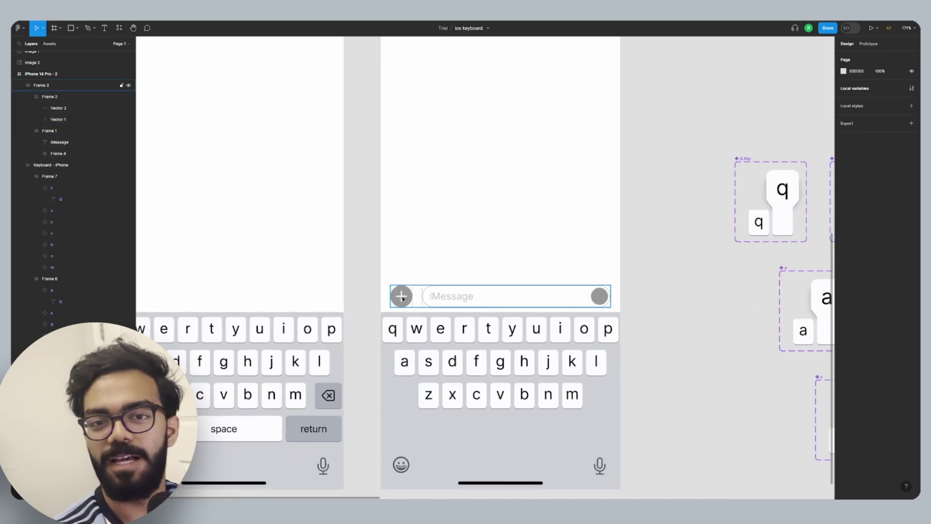
# Duplicate the white vertical line inside the message field's grey circle to build sound-wave bars.
pyautogui.click(600, 298)
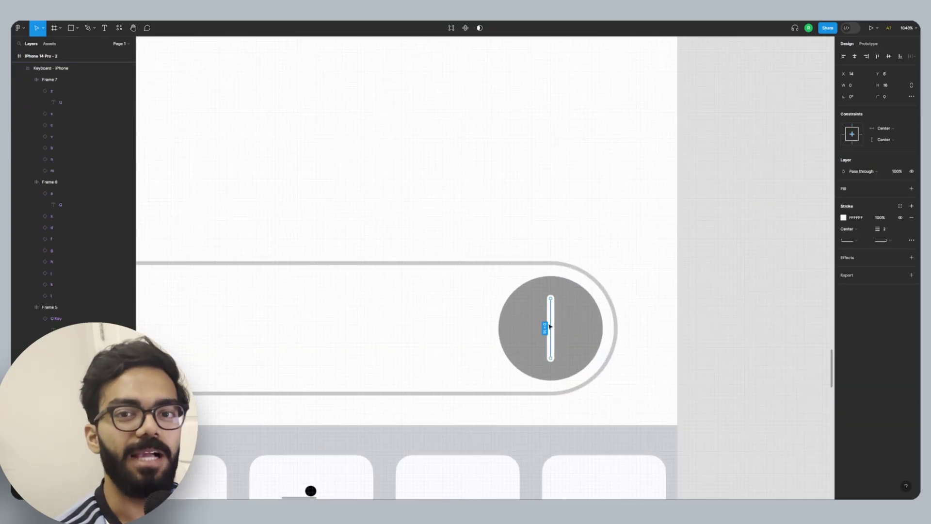
pyautogui.moveTo(550, 327); pyautogui.dragTo(536, 327)
pyautogui.hotkey('ctrl', 'd')
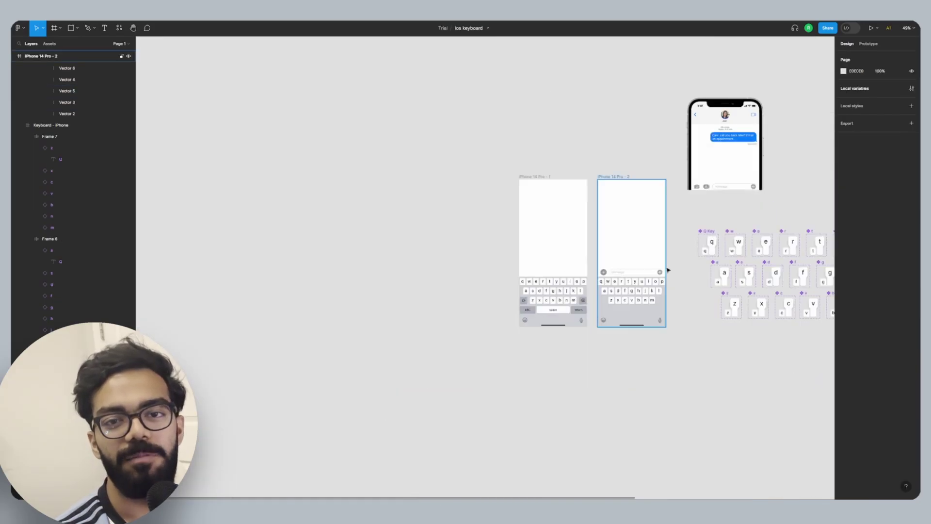
# Duplicate the iMessage bar directly below the original and change the copy's placeholder text colour to black.
pyautogui.moveTo(491, 271); pyautogui.dragTo(492, 291)
pyautogui.doubleClick(516, 299)
pyautogui.click(843, 251)
pyautogui.click(746, 369)
# Edit the sound-wave icon in the duplicated message bar into an upward send arrow.
pyautogui.click(609, 300)
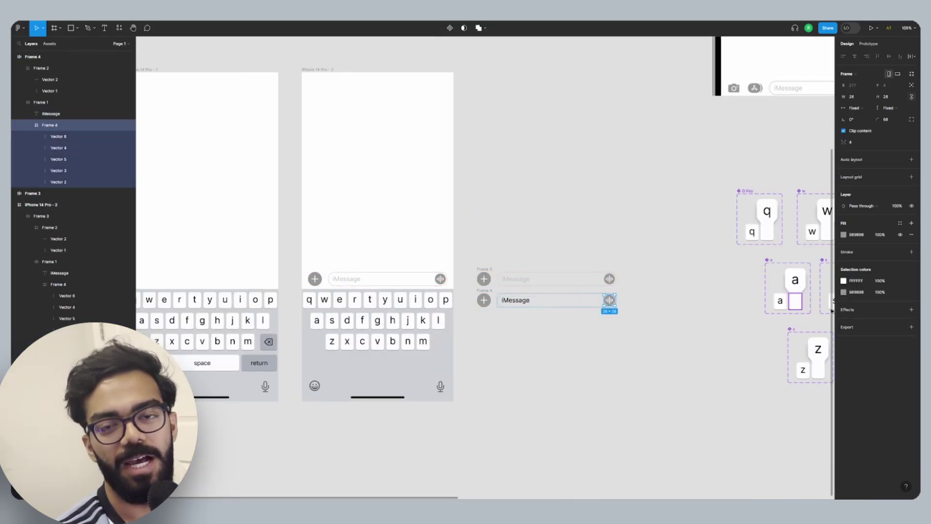
pyautogui.scroll(10, 609, 300)
pyautogui.doubleClick(585, 373)
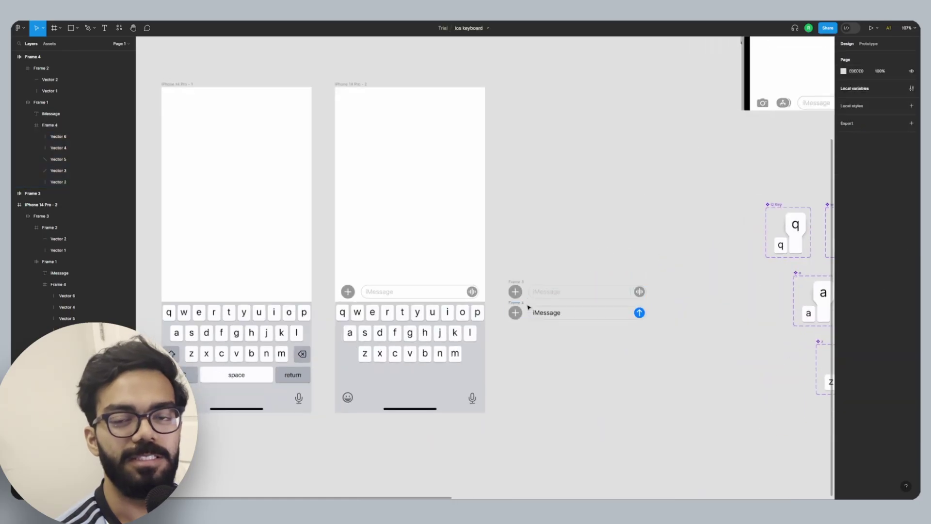
# Combine the two iMessage bar frames into one component set.
pyautogui.moveTo(503, 276); pyautogui.dragTo(651, 322)
pyautogui.click(463, 28)
pyautogui.click(449, 63)
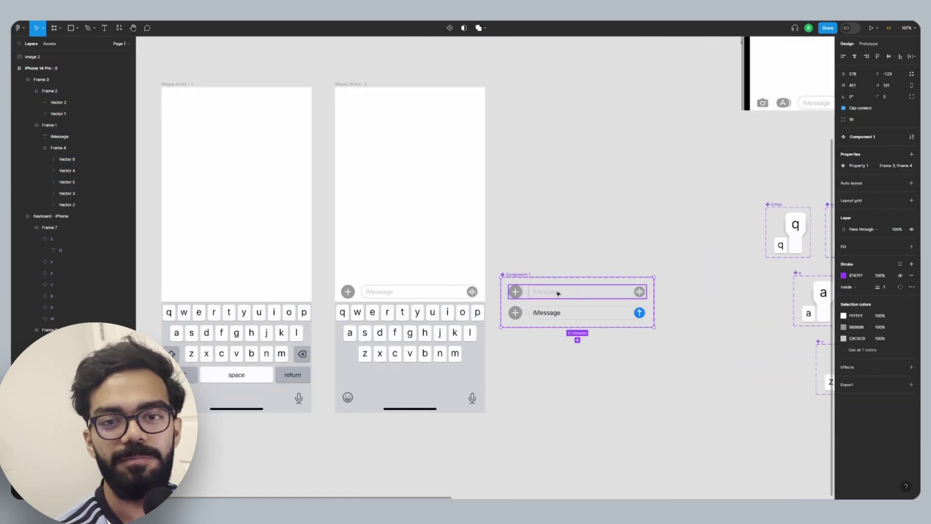
# Link the grey-text message bar variant to the black-text variant on tap and change the transition's animation type.
pyautogui.click(557, 293)
pyautogui.scroll(5, 560, 299)
pyautogui.click(869, 44)
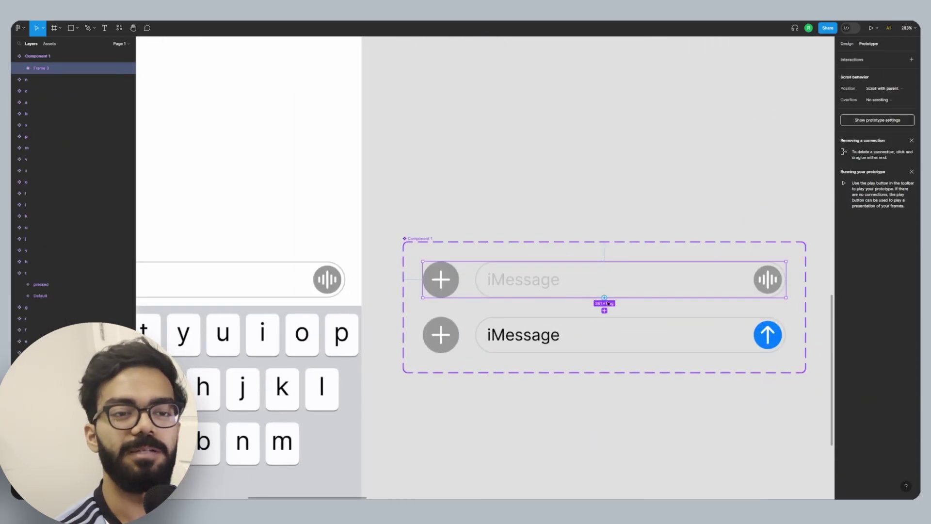
pyautogui.moveTo(604, 297); pyautogui.dragTo(609, 333)
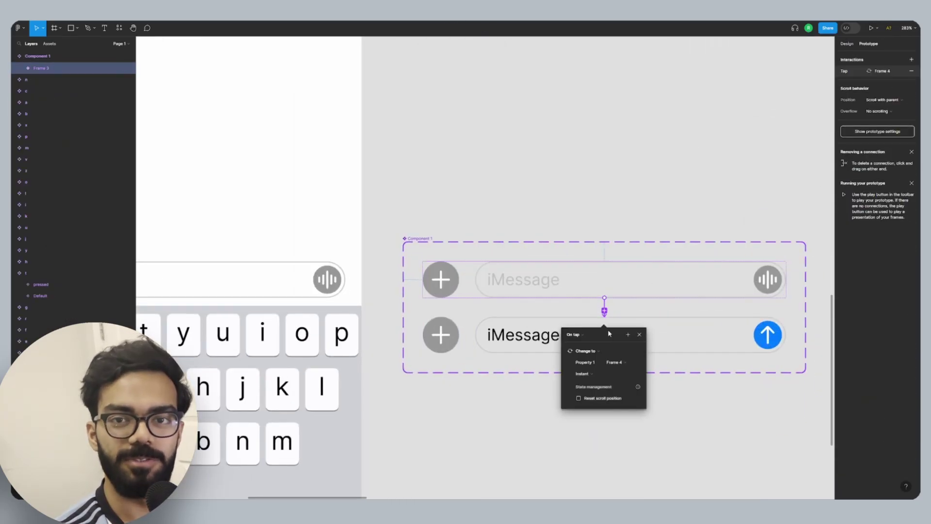
pyautogui.click(623, 373)
pyautogui.click(611, 390)
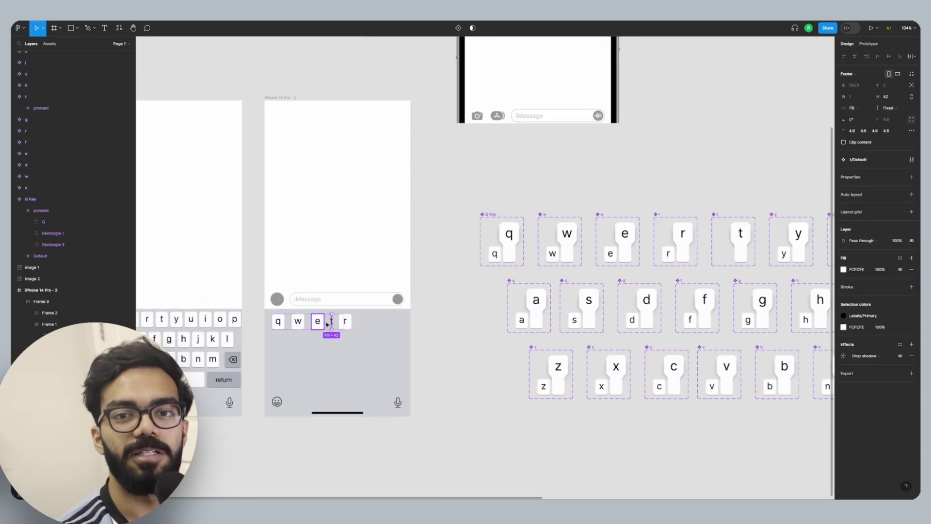
# Duplicate the r key instance six times to fill the top row of the iPhone 14 Pro - 2 keyboard.
pyautogui.scroll(5, 466, 341)
pyautogui.scroll(-2, 445, 333)
pyautogui.hotkey('ctrl', 'd')
pyautogui.hotkey('ctrl', 'd')
pyautogui.hotkey('ctrl', 'd')
pyautogui.hotkey('ctrl', 'd')
pyautogui.hotkey('ctrl', 'd')
pyautogui.hotkey('ctrl', 'd')
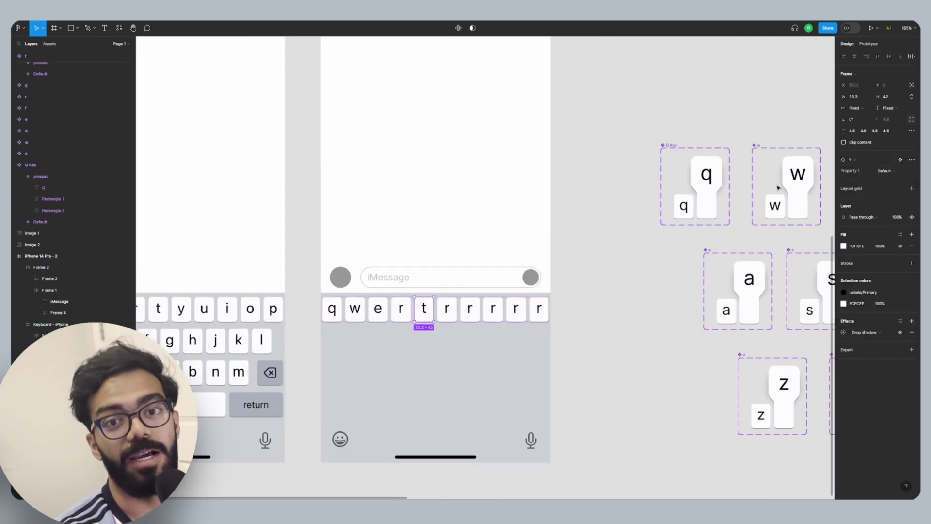
# Duplicate the completed qwerty key row three times below itself at even spacing.
pyautogui.click(409, 313)
pyautogui.hscroll(-3, 409, 313)
pyautogui.moveTo(490, 323); pyautogui.dragTo(491, 356)
pyautogui.hotkey('ctrl', 'd')
pyautogui.hotkey('ctrl', 'd')
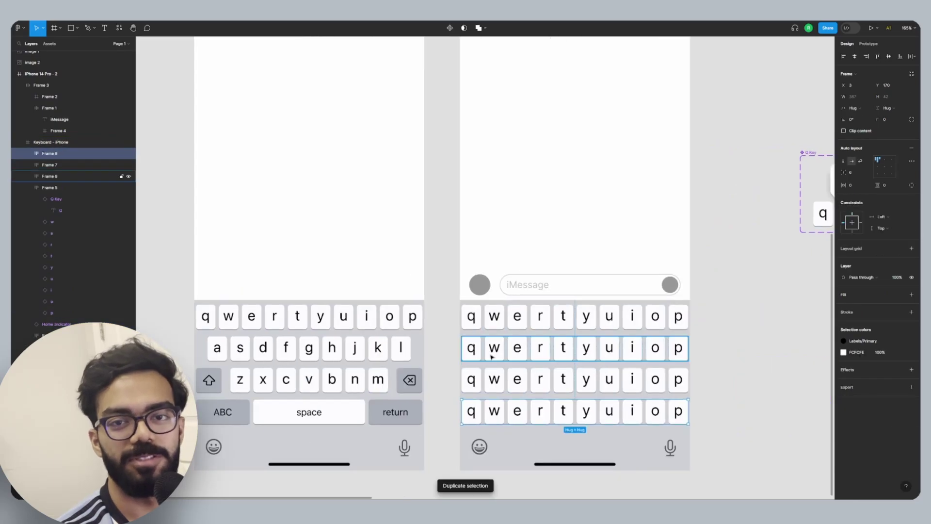
# Swap the second row's second key instance for s and its fifth key instance for g.
pyautogui.hscroll(2, 727, 349)
pyautogui.click(562, 345)
pyautogui.keyDown('ctrl'); pyautogui.click(425, 345); pyautogui.keyUp('ctrl')
pyautogui.click(852, 160)
pyautogui.write('s')
pyautogui.press('Return')
pyautogui.click(494, 346)
pyautogui.click(852, 160)
pyautogui.write('g')
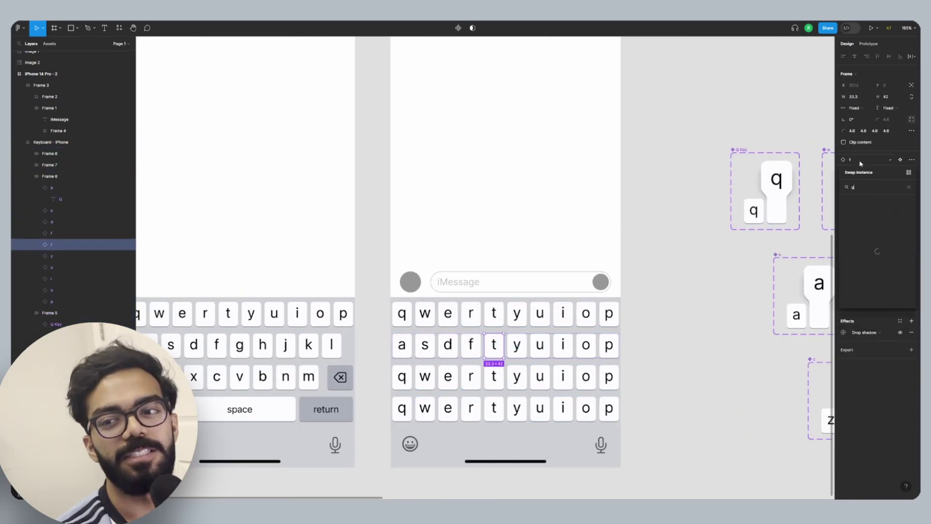
pyautogui.press('Return')
# Swap the second row's seventh and ninth keys for j and l, and the third row's second key for x.
pyautogui.click(539, 345)
pyautogui.click(586, 345)
pyautogui.click(424, 377)
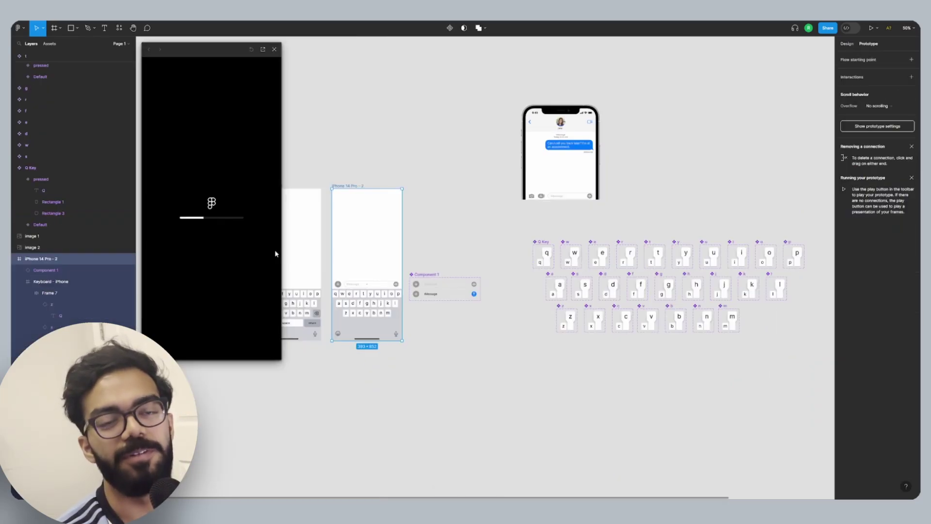
# Test the message bar and the keyboard keys in the prototype preview.
pyautogui.scroll(3, 368, 249)
pyautogui.click(362, 285)
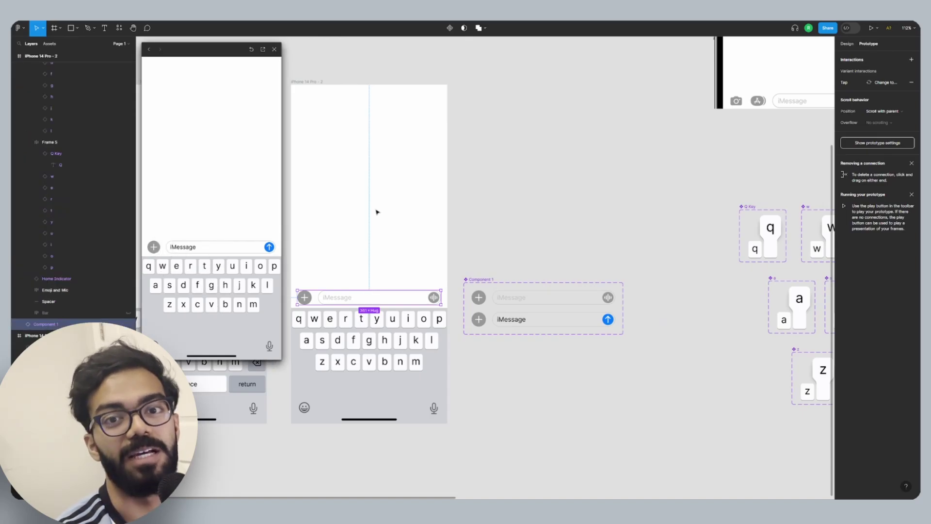
pyautogui.hscroll(-3, 377, 212)
pyautogui.click(202, 271)
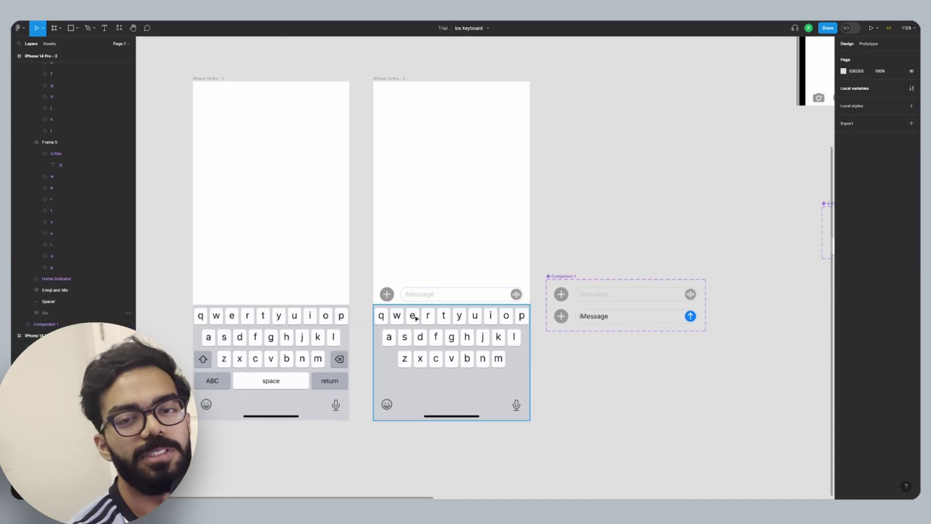
# Move the shift, ABC, space, delete and return keys out of the original keyboard to the canvas below the letter components.
pyautogui.scroll(-2, 416, 318)
pyautogui.click(354, 286)
pyautogui.moveTo(355, 286); pyautogui.dragTo(741, 286)
pyautogui.moveTo(287, 308); pyautogui.dragTo(669, 345)
pyautogui.click(597, 285)
pyautogui.keyDown('shift'); pyautogui.click(723, 311); pyautogui.keyUp('shift')
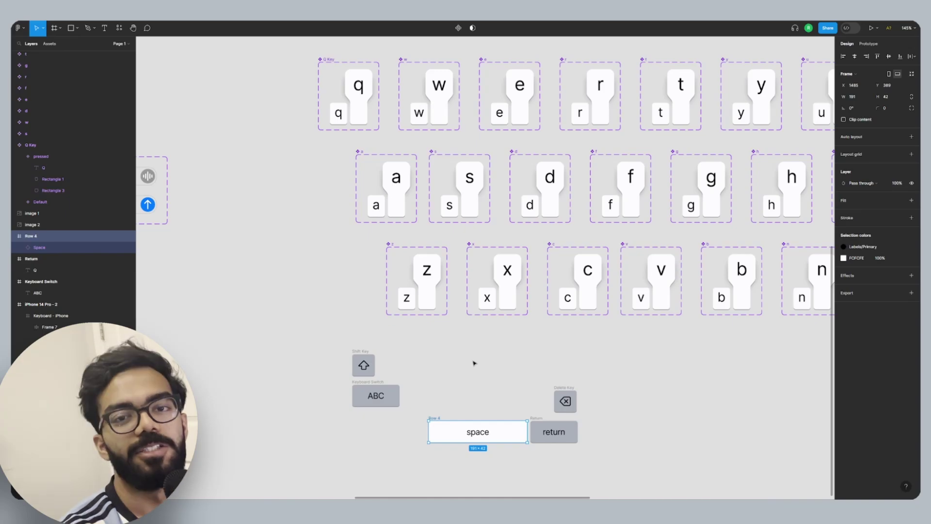
# Duplicate the Row 4 space key frame below itself and detach the Space instance inside the copy.
pyautogui.scroll(-5, 474, 359)
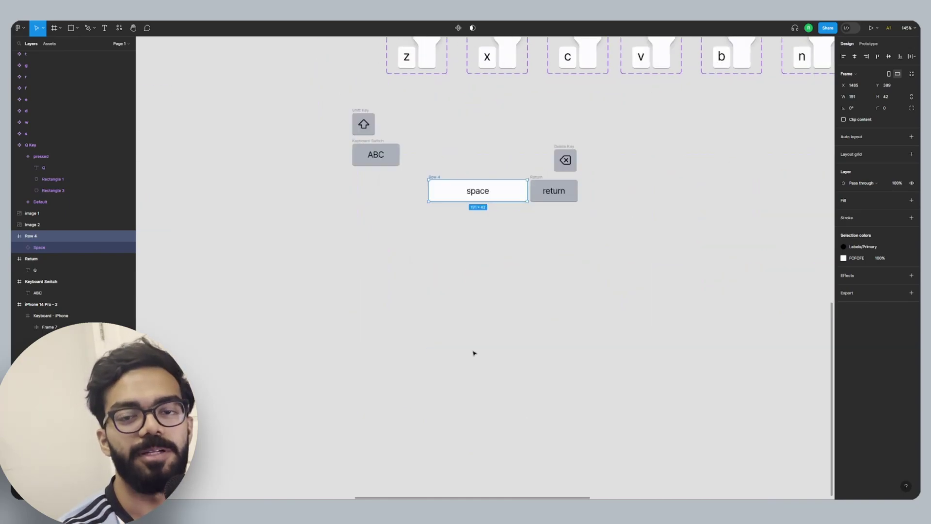
pyautogui.moveTo(433, 176); pyautogui.dragTo(434, 260)
pyautogui.click(42, 247)
pyautogui.press('super+alt+b')
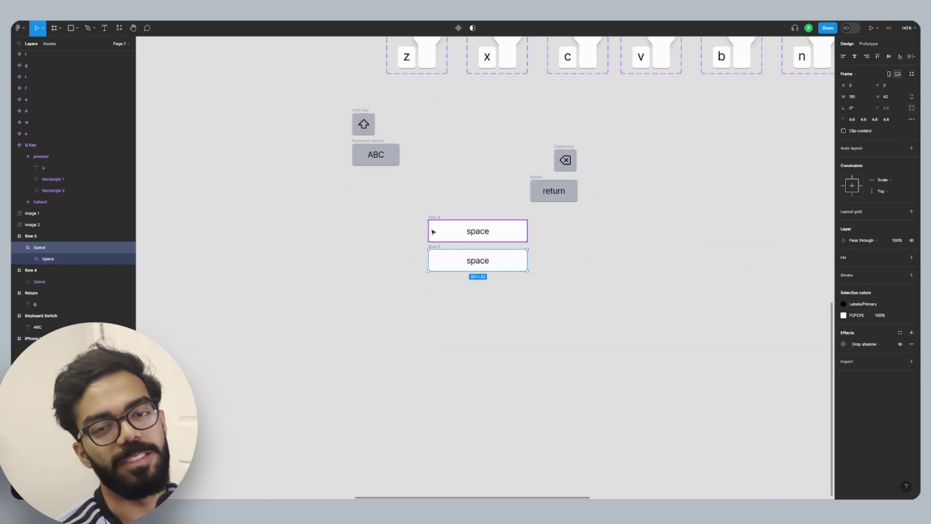
# Detach the Space instance inside the Row 4 frame and darken the Row 5 copy's white fill to light grey.
pyautogui.click(430, 228)
pyautogui.press('super+alt+b')
pyautogui.click(432, 249)
pyautogui.click(843, 258)
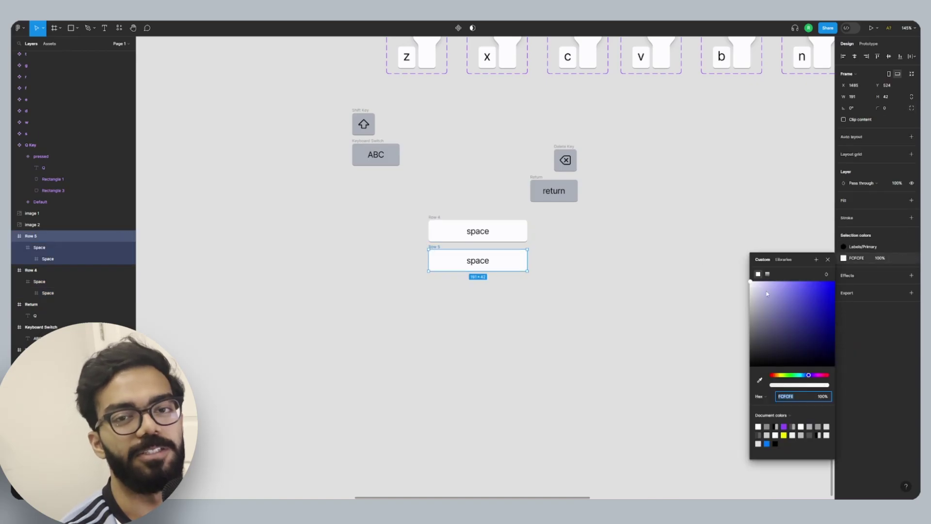
pyautogui.moveTo(750, 285); pyautogui.dragTo(750, 288)
pyautogui.click(570, 264)
# Combine the Row 4 and Row 5 space key frames into one component set.
pyautogui.moveTo(401, 208)
pyautogui.mouseDown()
pyautogui.moveTo(494, 260)
pyautogui.moveTo(478, 259)
pyautogui.mouseUp()
pyautogui.click(492, 28)
pyautogui.click(460, 29)
pyautogui.click(455, 63)
# Link the Row 4 space variant to Row 5 with a While pressing interaction that changes the variant.
pyautogui.click(502, 257)
pyautogui.click(868, 43)
pyautogui.click(491, 237)
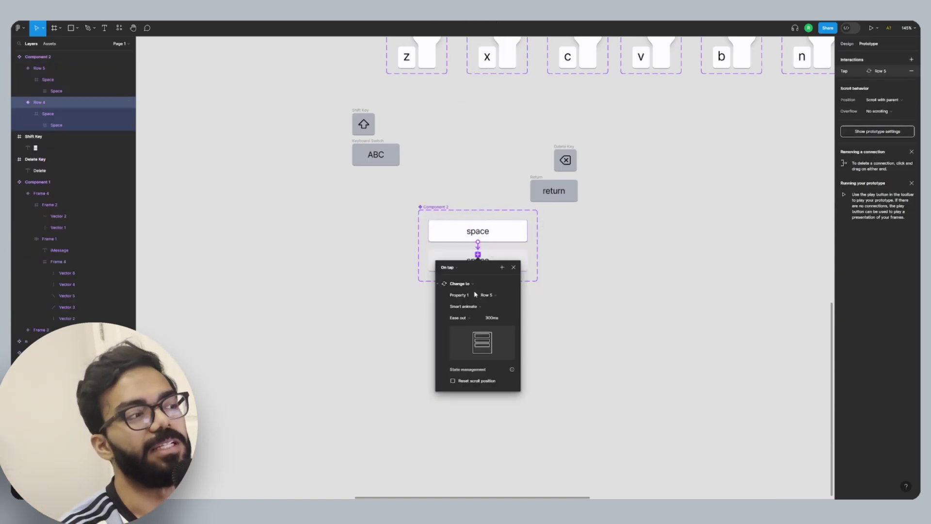
pyautogui.click(448, 266)
pyautogui.click(469, 294)
pyautogui.click(573, 282)
pyautogui.click(437, 208)
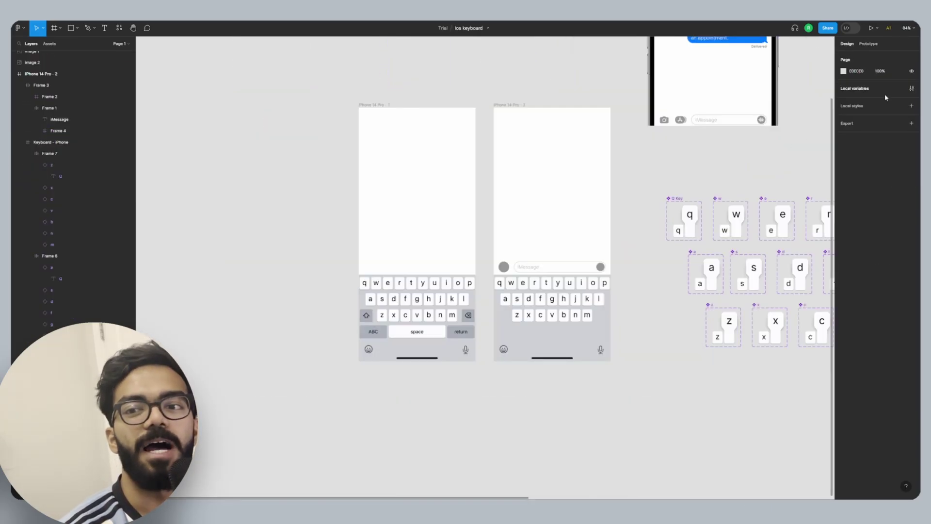
# Create a string variable named message with the value iMessage.
pyautogui.click(912, 88)
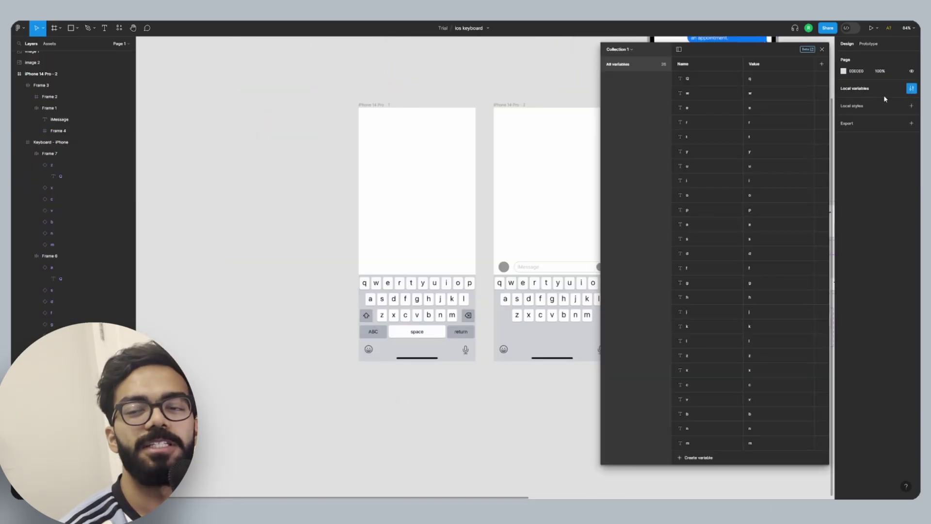
pyautogui.click(691, 458)
pyautogui.click(703, 485)
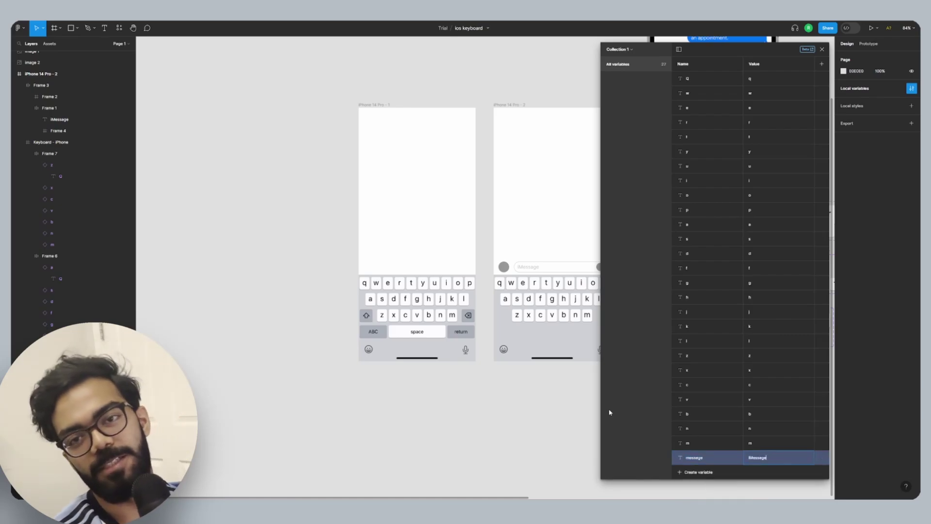
# Bind the placeholder text in the iPhone 14 Pro - 2 frame's input bar to the message variable.
pyautogui.click(531, 272)
pyautogui.click(911, 201)
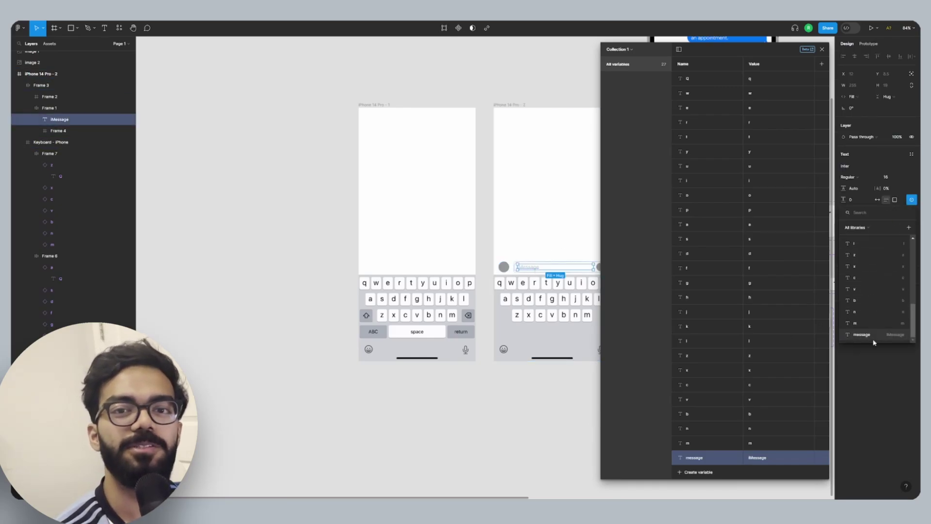
pyautogui.click(873, 339)
pyautogui.click(516, 385)
pyautogui.scroll(5, 495, 363)
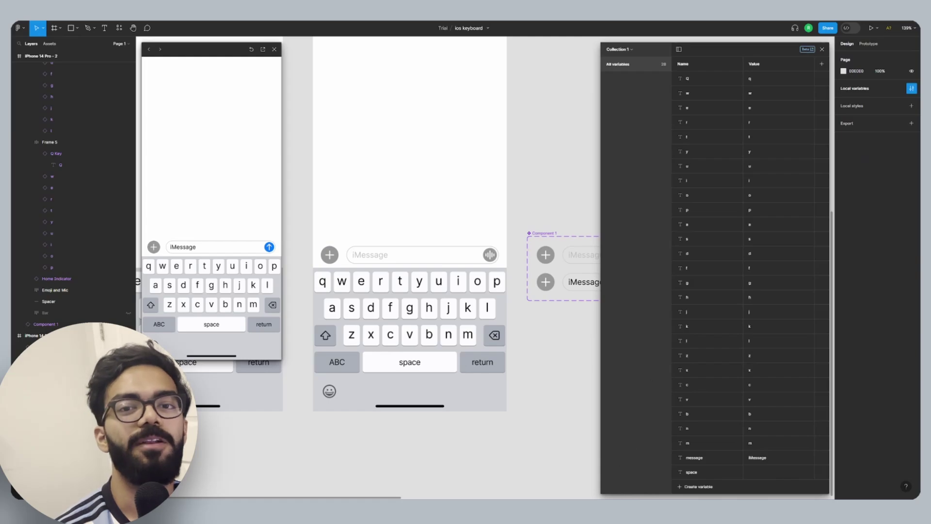
# Create a string variable named blank with an empty value.
pyautogui.click(683, 487)
pyautogui.click(687, 480)
pyautogui.write('blank')
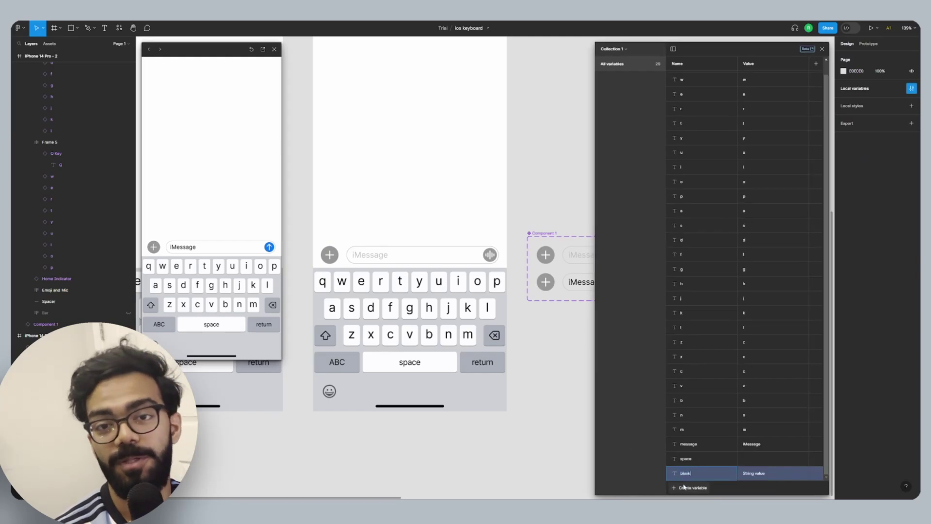
pyautogui.press('Tab')
pyautogui.press('BackSpace')
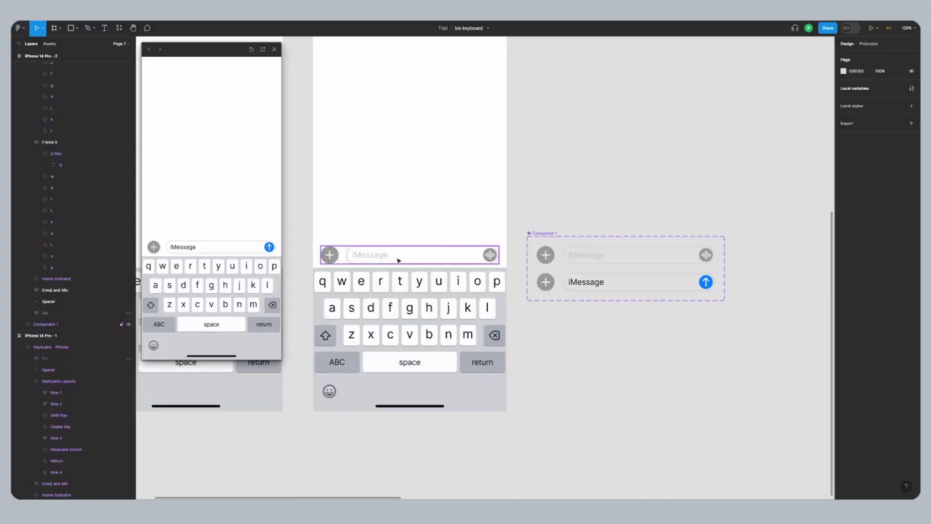
# In the message bar's tap interaction, set the message variable to blank.
pyautogui.click(398, 260)
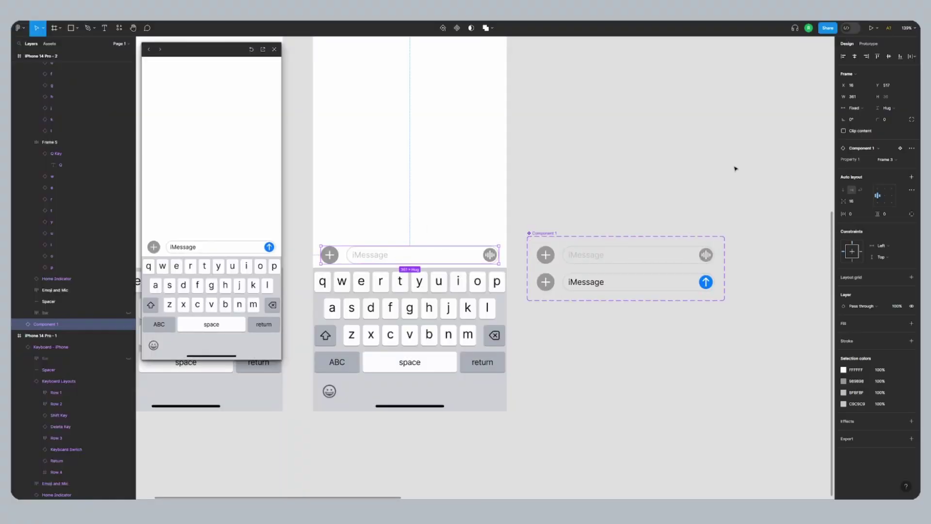
pyautogui.click(869, 43)
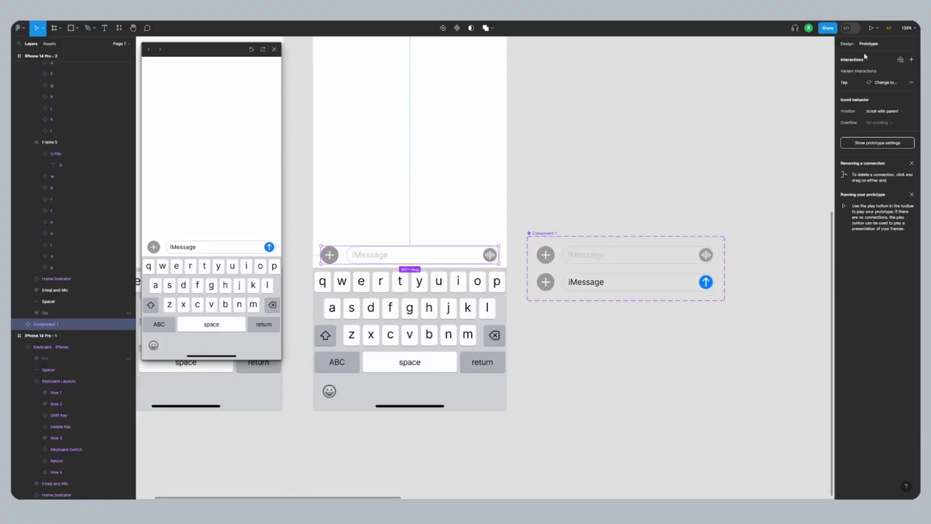
pyautogui.click(846, 82)
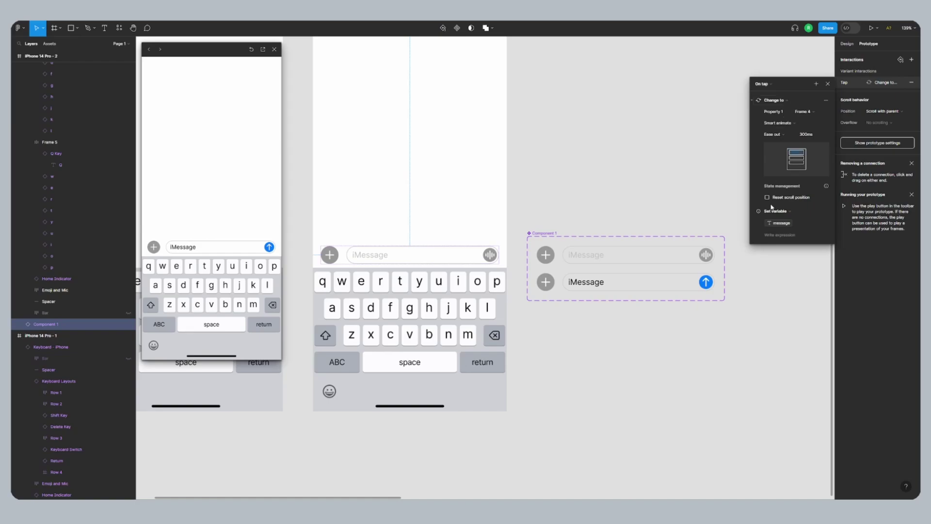
pyautogui.click(788, 236)
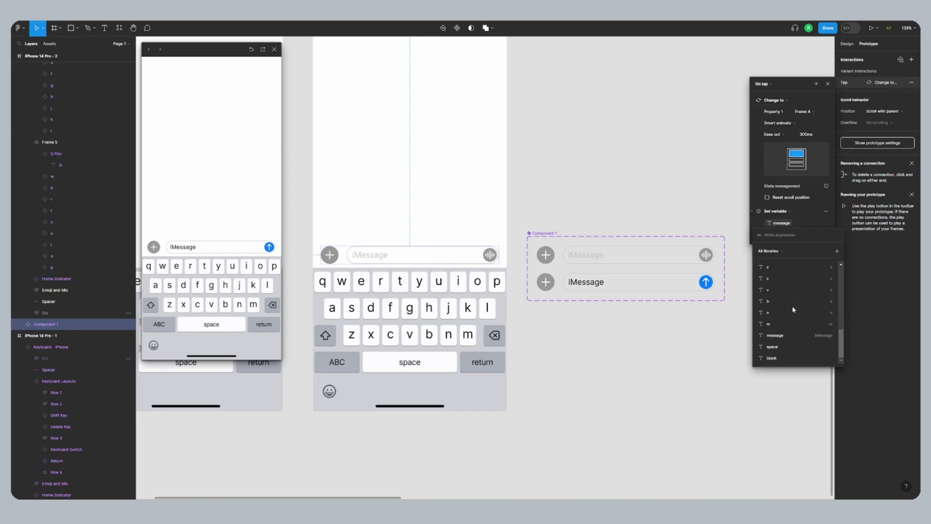
pyautogui.click(786, 362)
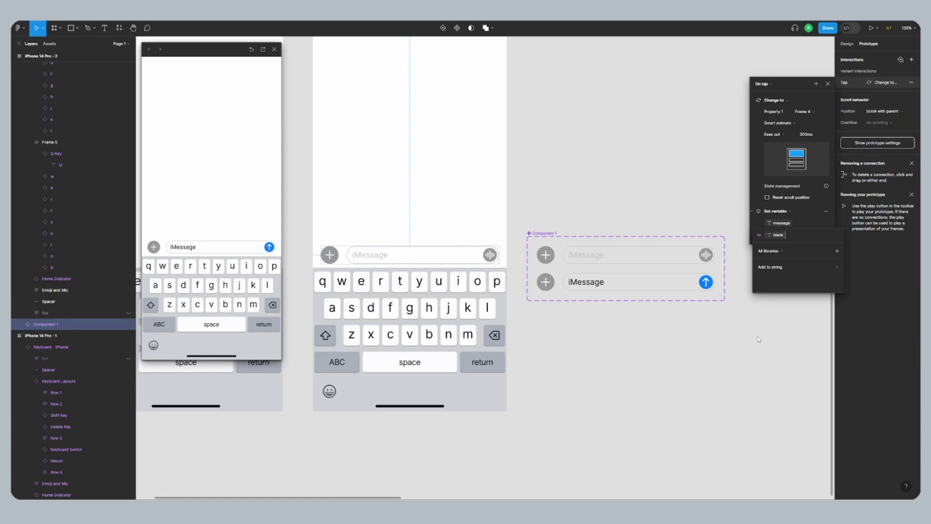
pyautogui.press('Return')
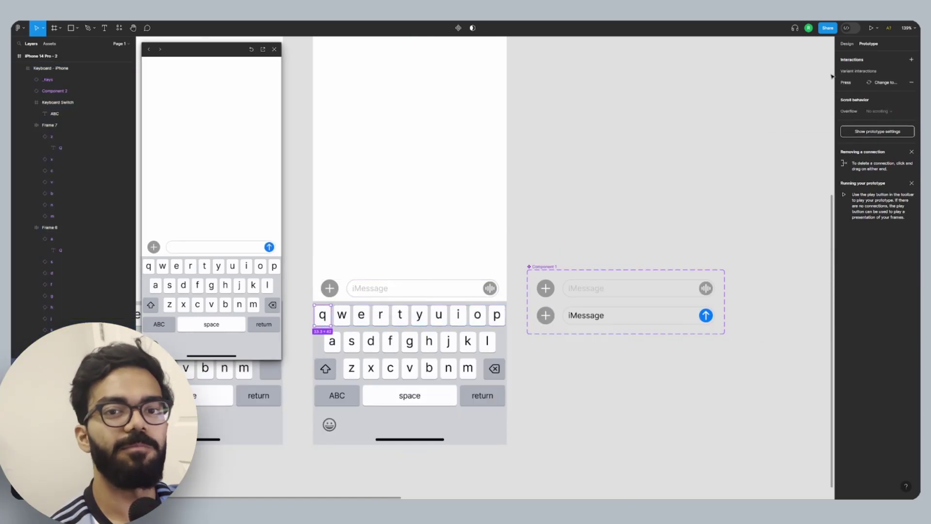
# Add an On tap interaction to the keyboard's q key that sets the message variable to message + Q.
pyautogui.click(869, 83)
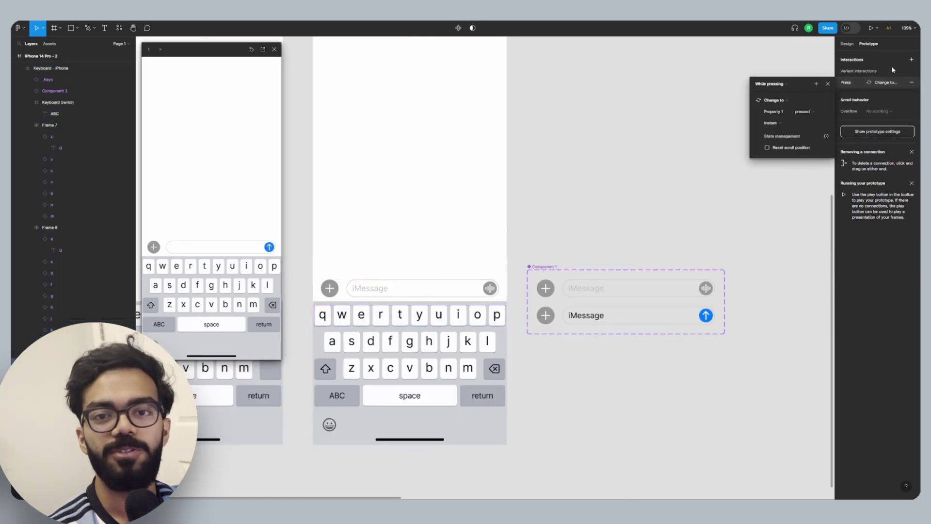
pyautogui.click(912, 59)
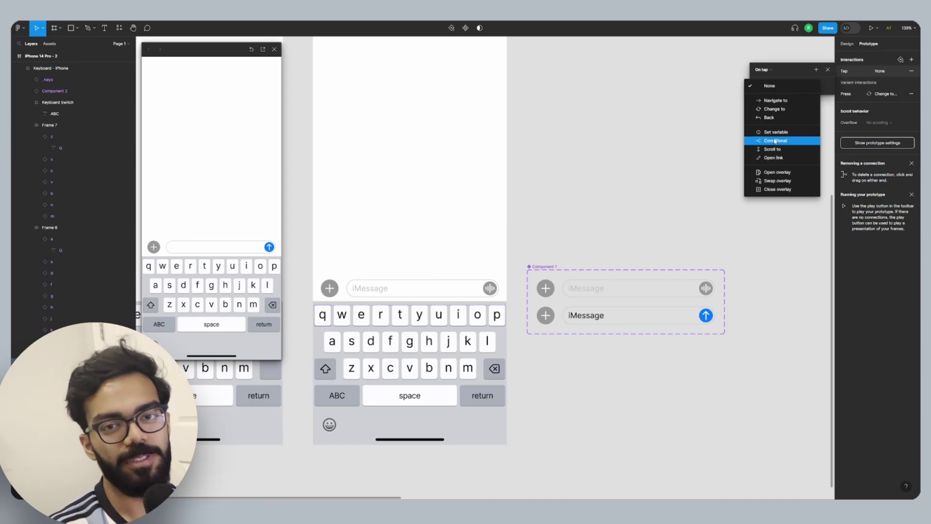
pyautogui.click(776, 132)
pyautogui.write('mes')
pyautogui.click(788, 129)
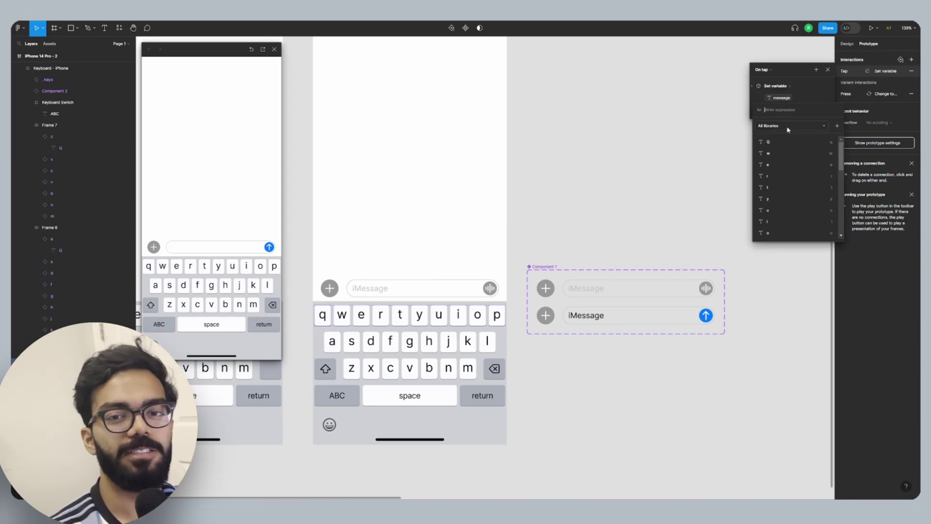
pyautogui.write('mes')
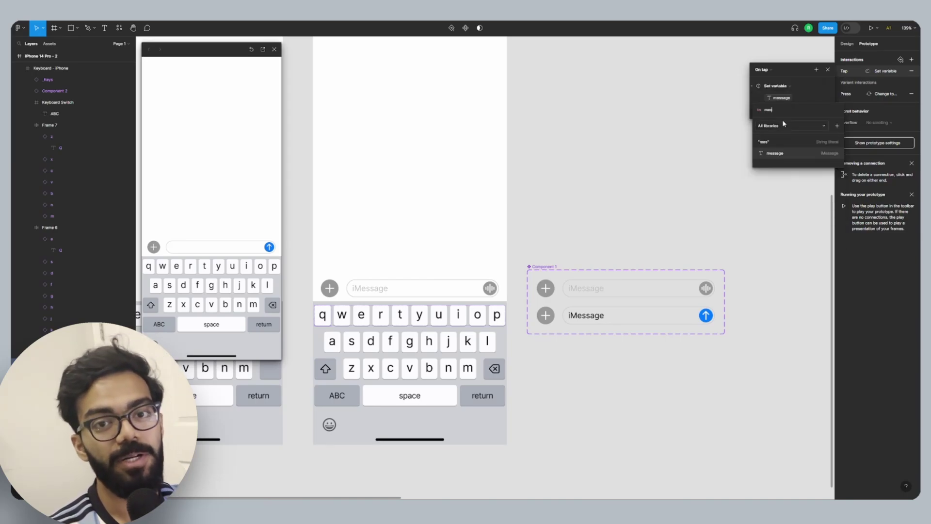
pyautogui.write('+Q')
pyautogui.click(777, 145)
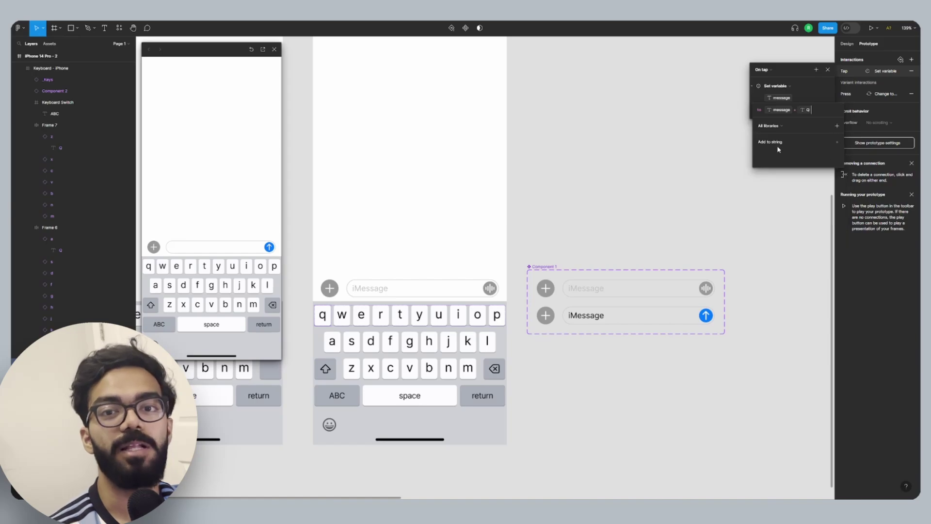
pyautogui.press('Return')
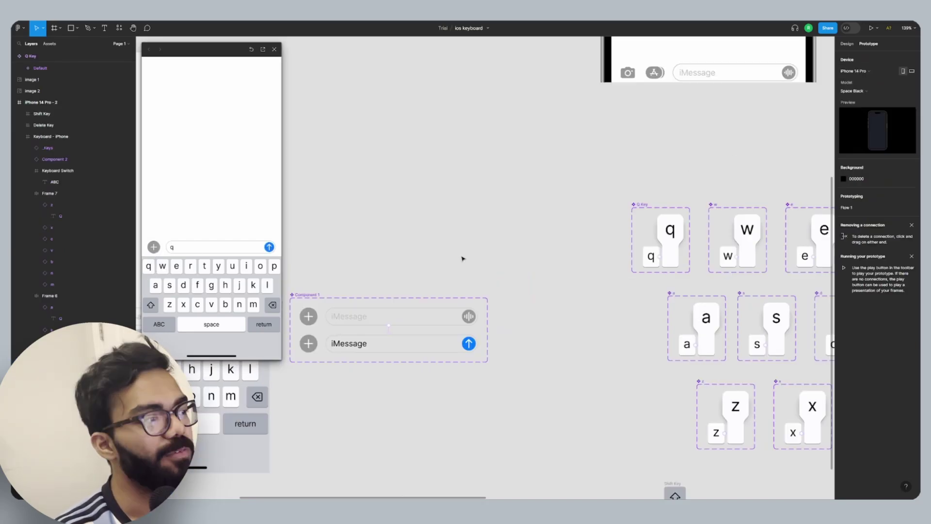
# Change the trigger of the Q Key's Default variant interaction to Touch down.
pyautogui.scroll(5, 526, 286)
pyautogui.click(511, 278)
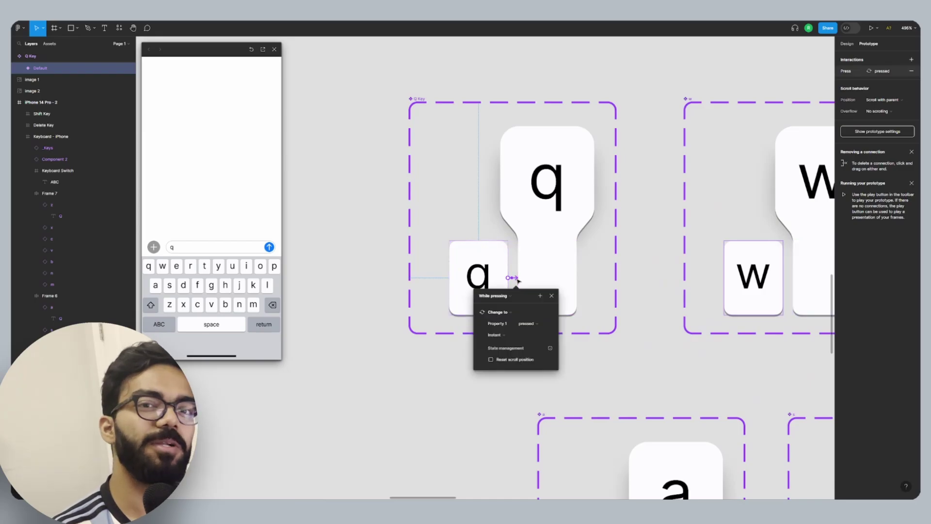
pyautogui.click(494, 296)
pyautogui.click(499, 336)
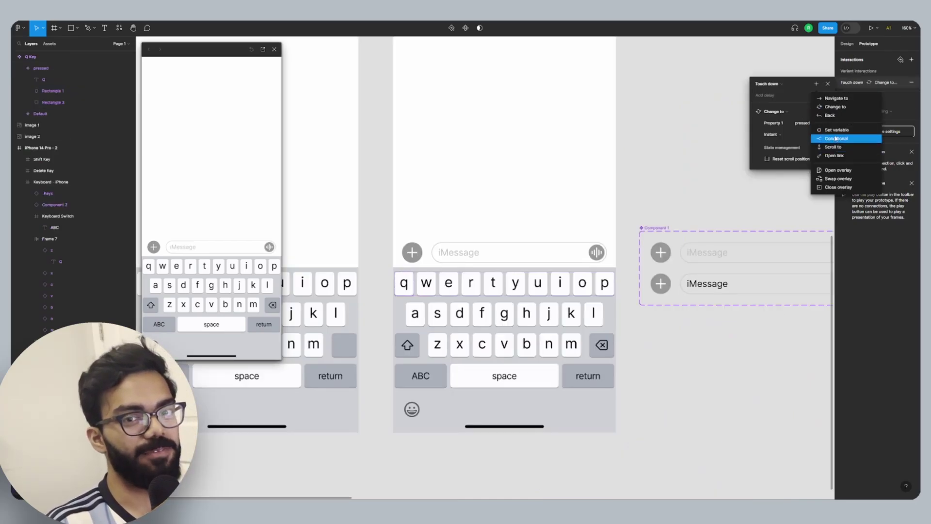
# Add a Set variable action to the keyboard q key's Touch down interaction, setting message to message + Q.
pyautogui.click(835, 135)
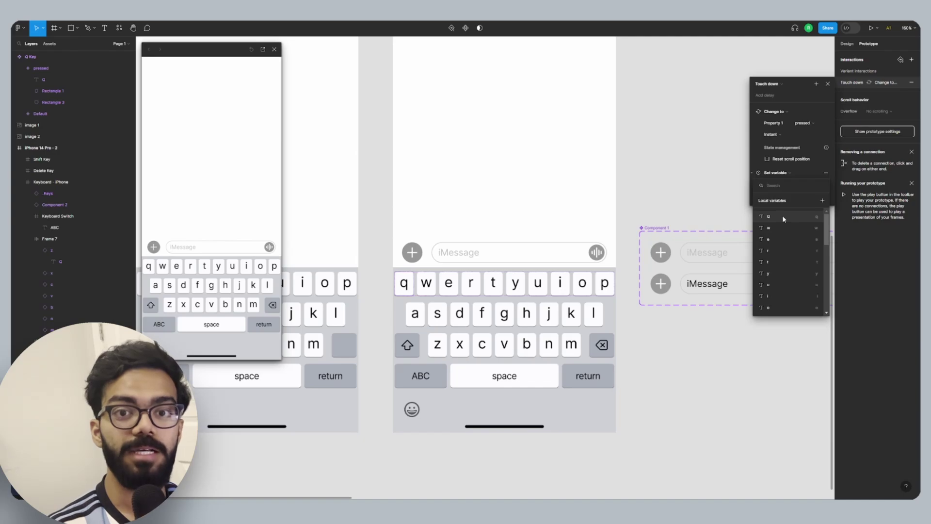
pyautogui.write('mes')
pyautogui.click(782, 217)
pyautogui.click(784, 219)
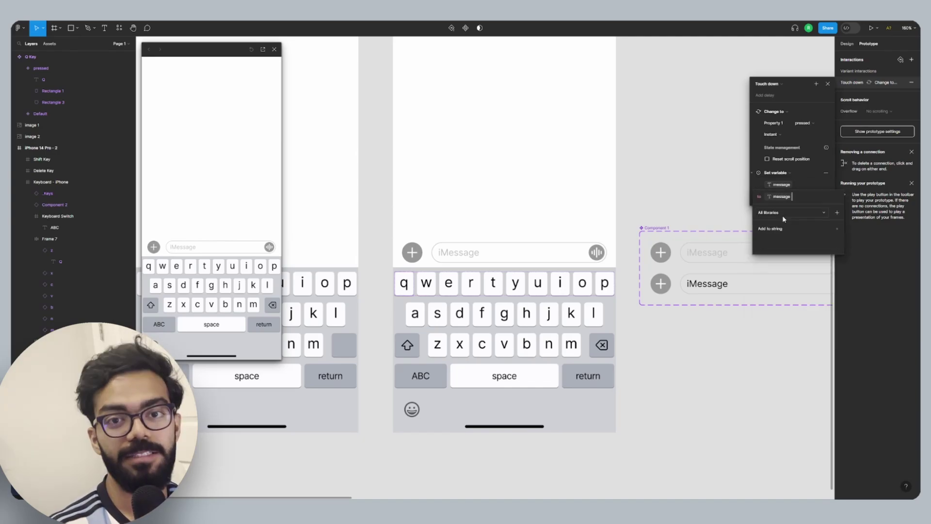
pyautogui.write('+q')
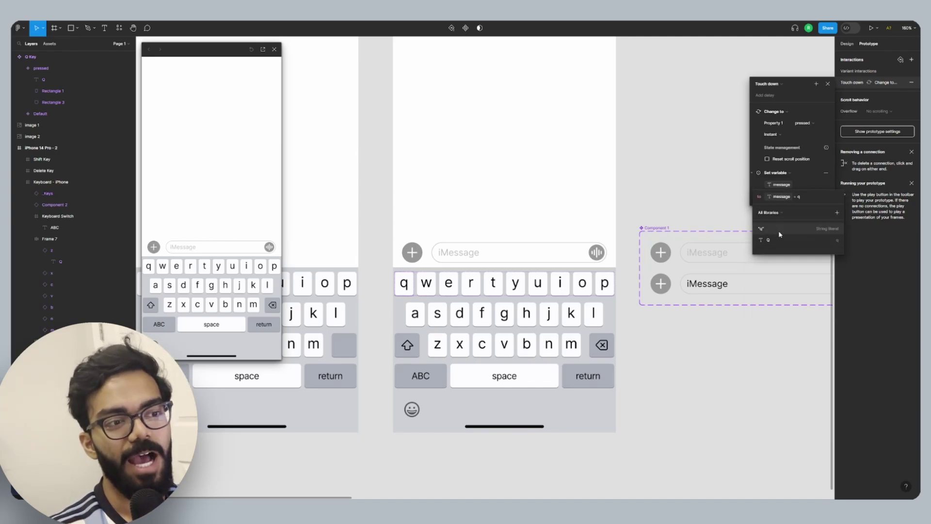
pyautogui.click(779, 242)
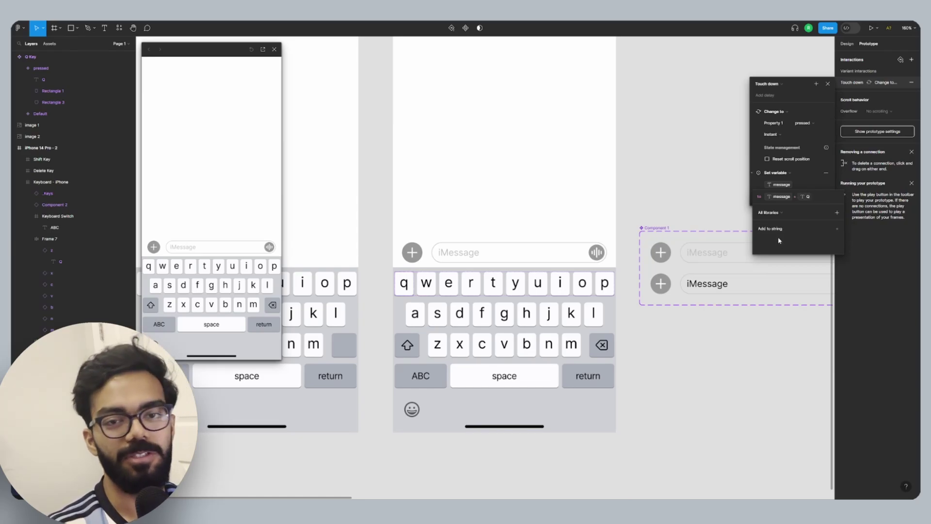
pyautogui.press('Escape')
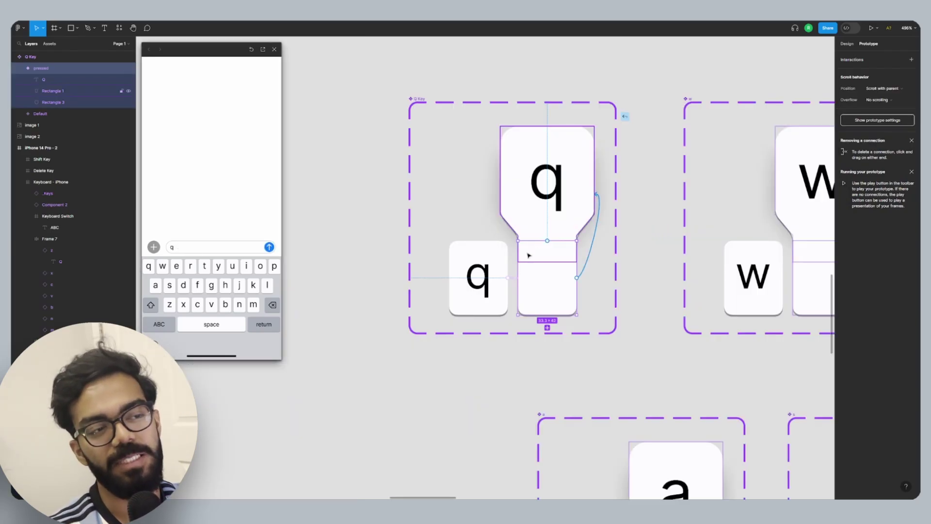
# Link the Q Key's pressed variant back to Default on Touch up with an Instant transition.
pyautogui.click(512, 280)
pyautogui.click(484, 296)
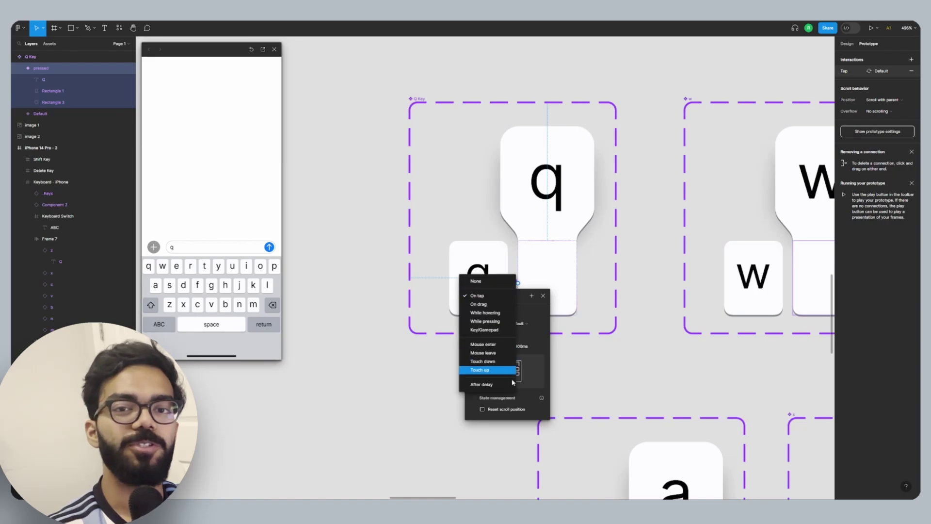
pyautogui.click(503, 370)
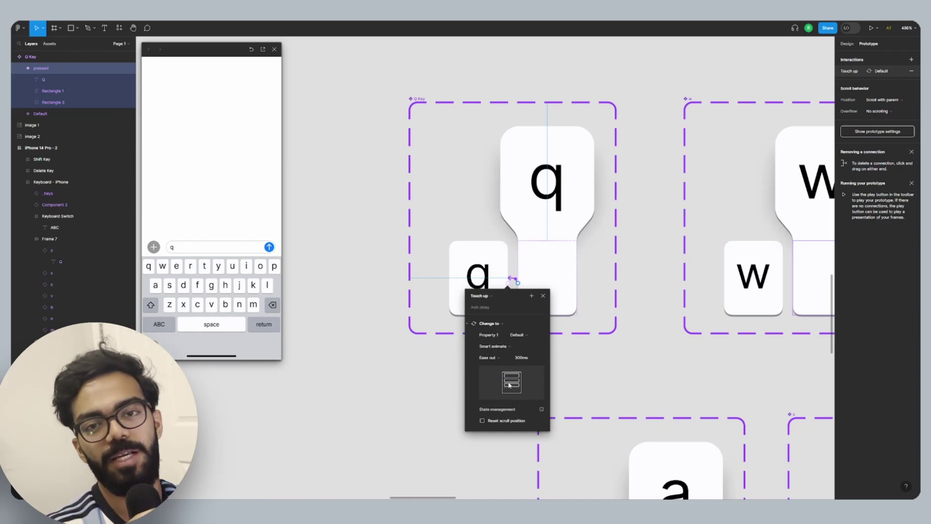
pyautogui.click(495, 346)
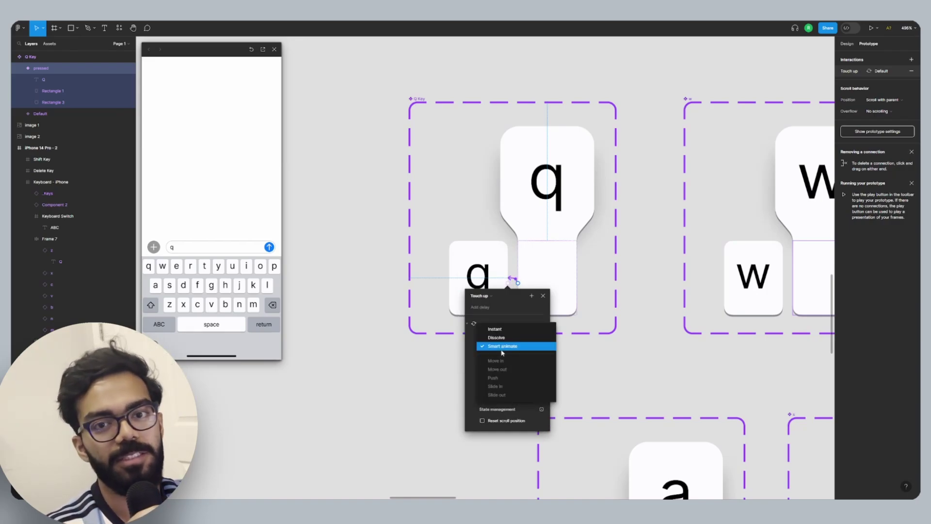
pyautogui.click(487, 333)
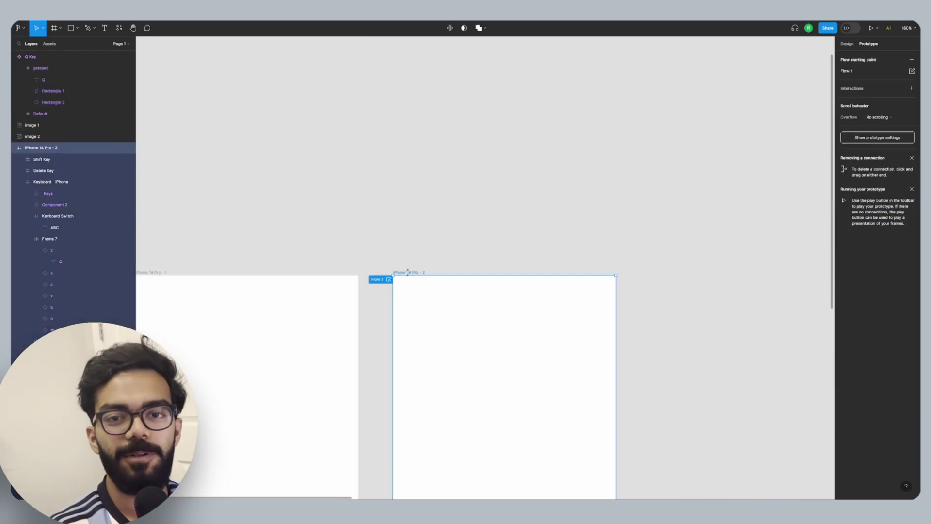
# Test the letter keys in the prototype preview of the iPhone 14 Pro - 2 frame.
pyautogui.hotkey('shift', 'space')
pyautogui.write('qqqqqq')
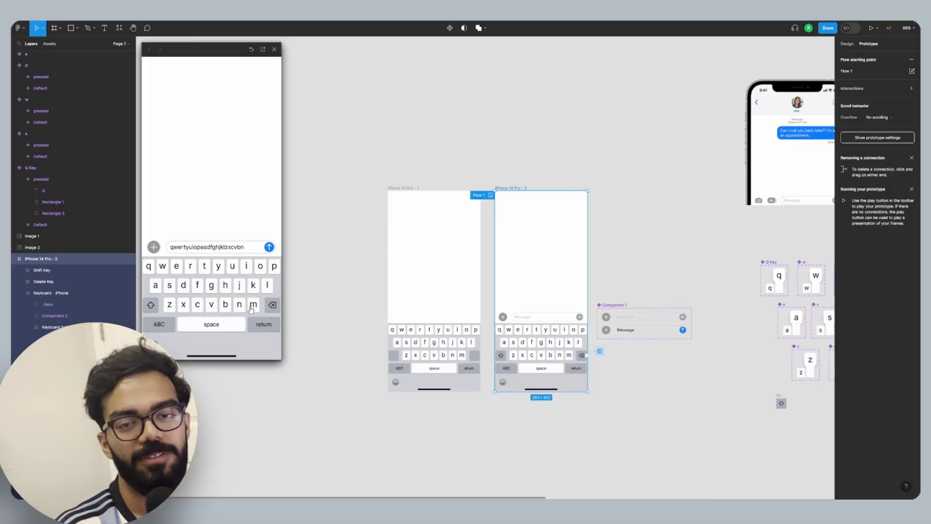
pyautogui.write('sfhdghjhghg')
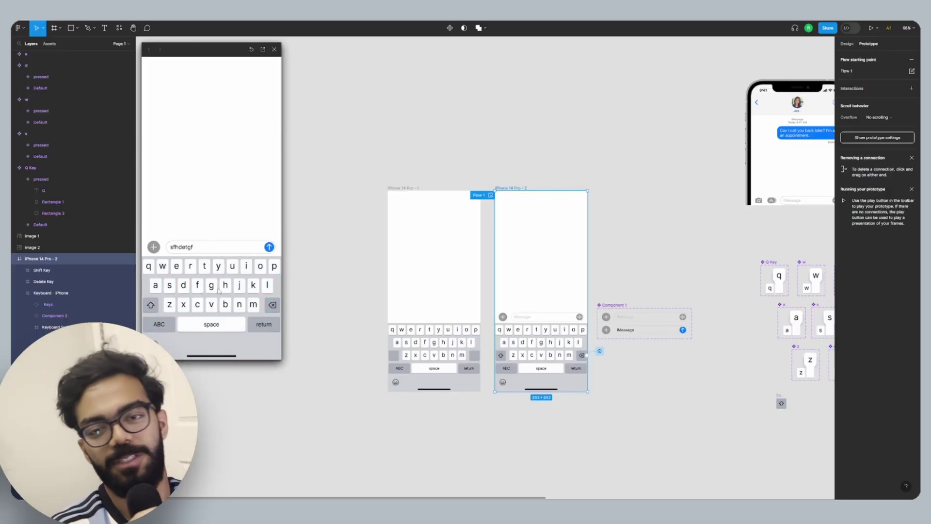
# Set the space string variable's value to \n and test the letter and space keys in the iPhone 14 Pro - 2 prototype preview.
pyautogui.click(752, 458)
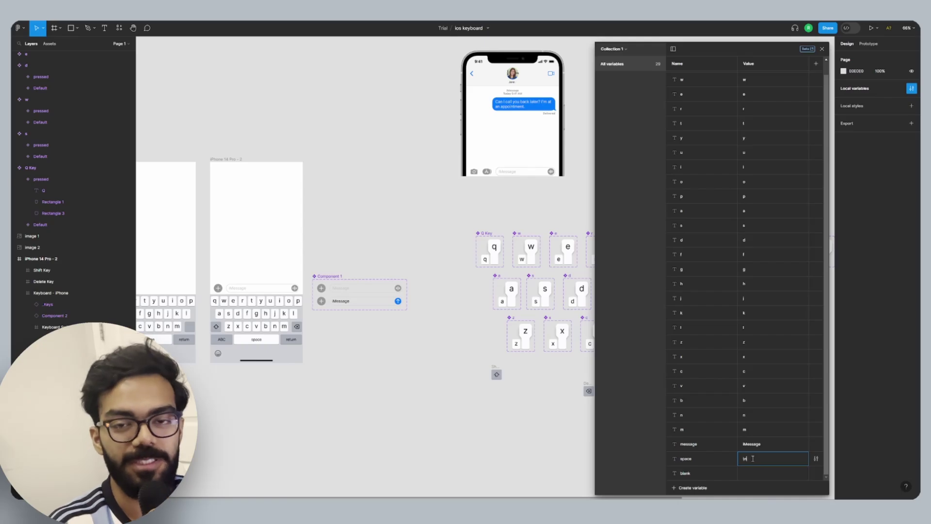
pyautogui.press('Return')
pyautogui.click(233, 160)
pyautogui.hotkey('shift', 'space')
pyautogui.write('dg')
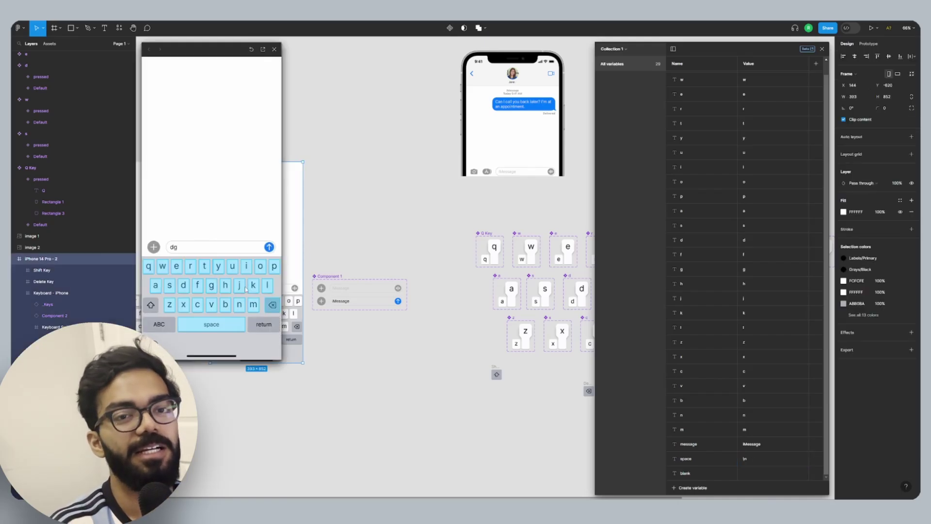
pyautogui.click(207, 324)
pyautogui.write('gfgh')
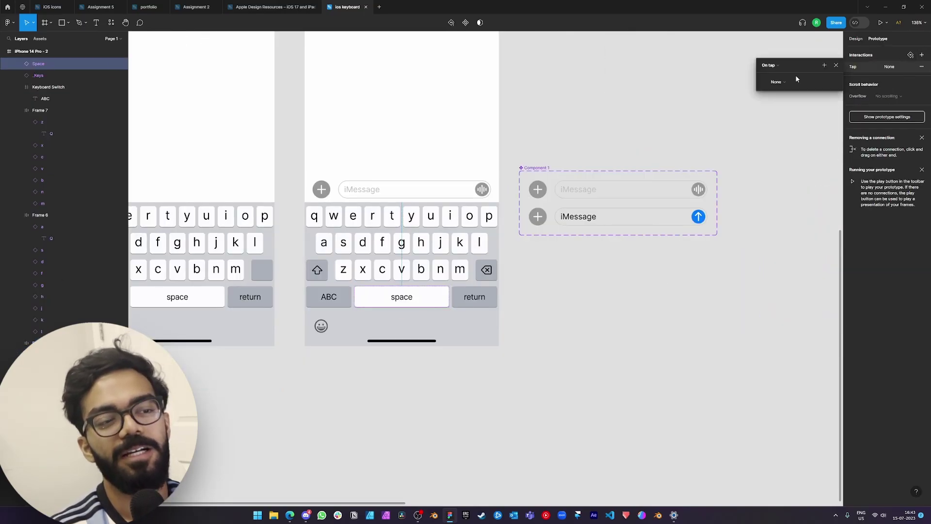
# Choose an action for the Space key's On tap interaction.
pyautogui.click(795, 75)
pyautogui.click(787, 132)
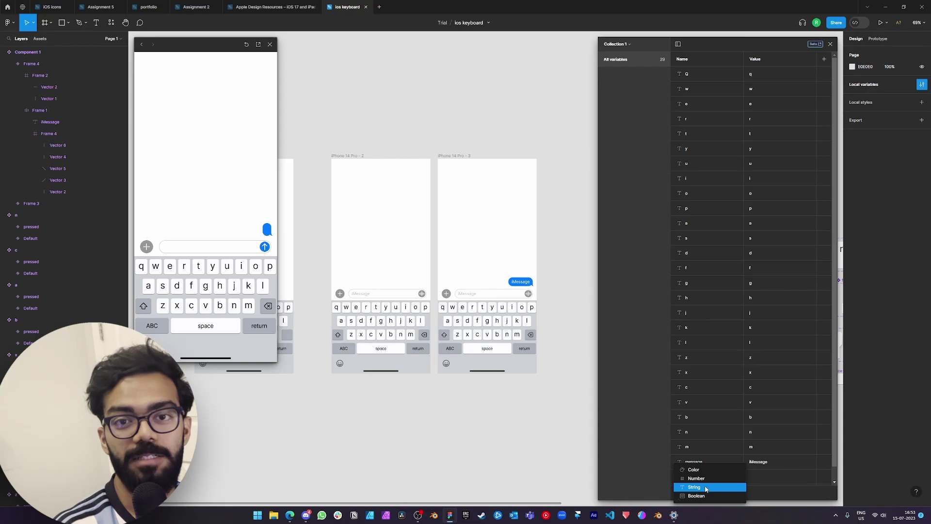
# Create a string variable named sent message with an empty value.
pyautogui.click(704, 487)
pyautogui.write('sent message')
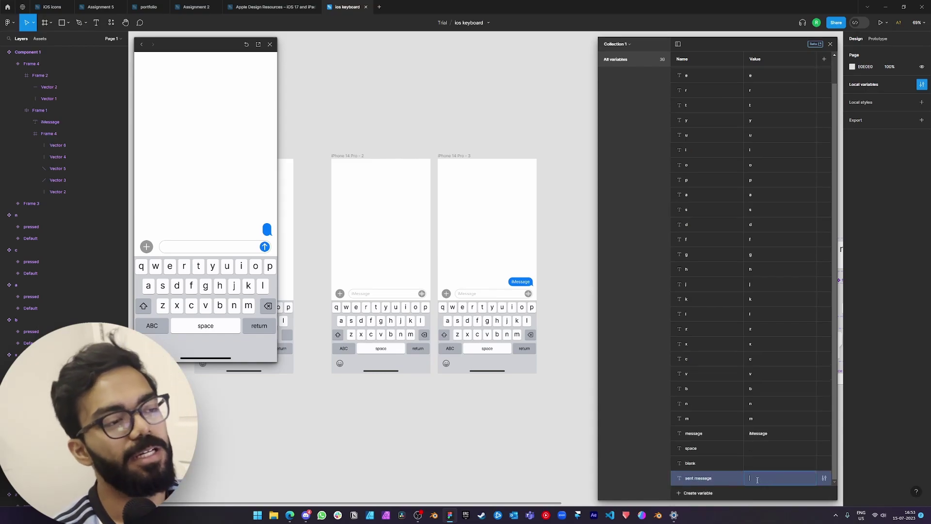
pyautogui.press('Return')
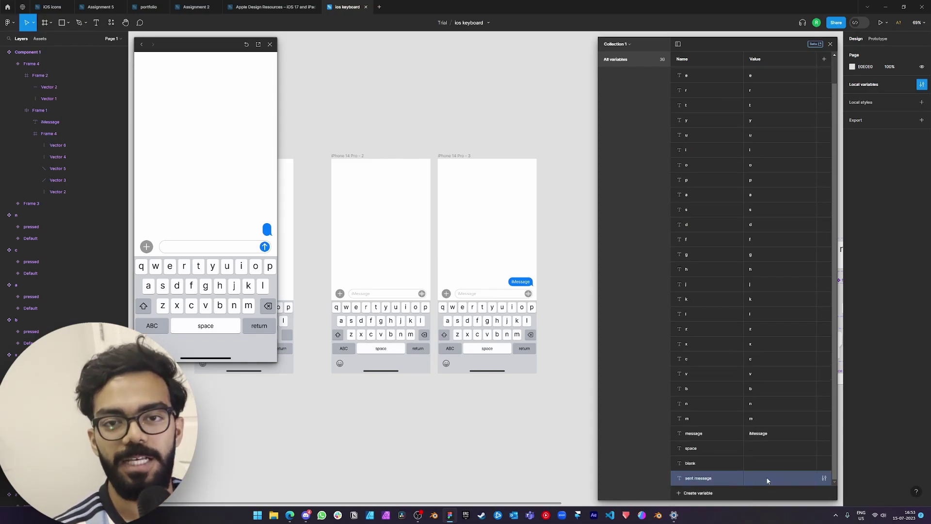
pyautogui.doubleClick(771, 479)
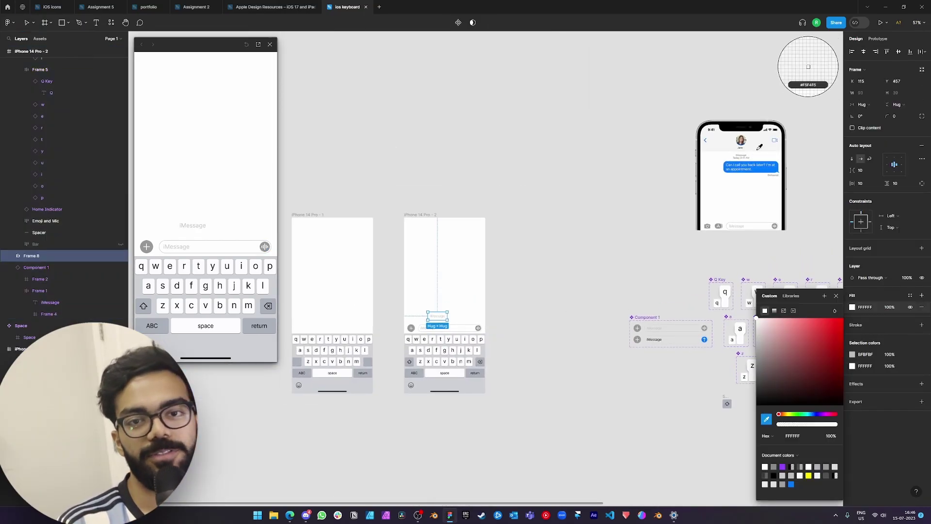
# Fill the message frame with the 007AFF blue sampled from the reference chat bubble and make its iMessage text white.
pyautogui.click(756, 166)
pyautogui.scroll(10, 329, 366)
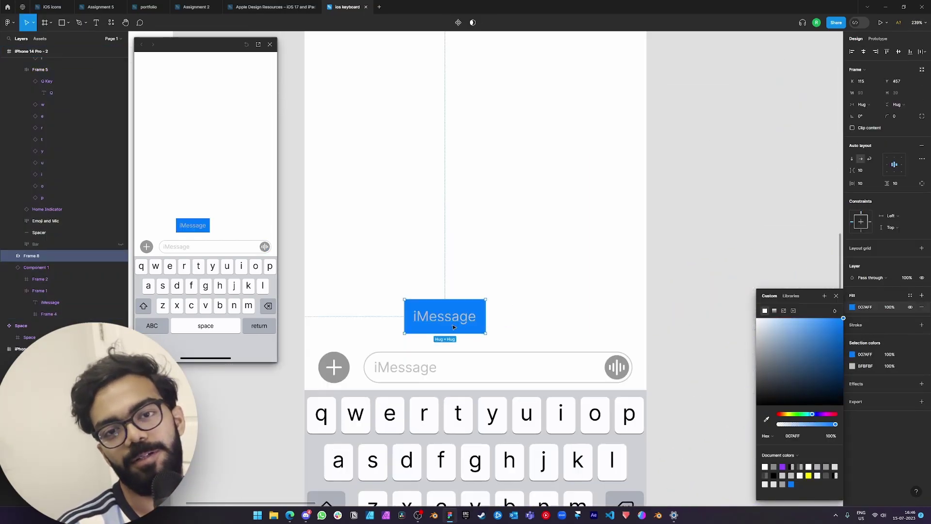
pyautogui.doubleClick(445, 316)
pyautogui.click(852, 251)
pyautogui.moveTo(761, 295); pyautogui.dragTo(682, 266)
pyautogui.click(682, 266)
pyautogui.click(471, 312)
pyautogui.scroll(-1, 471, 311)
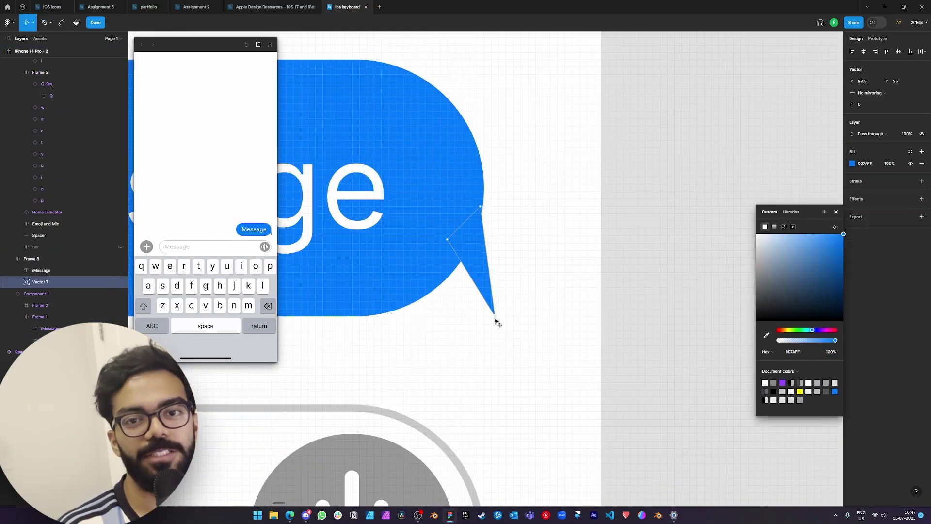
# Pull the tip of the blue tail vector outward from the lower corner of the message bubble.
pyautogui.moveTo(495, 317); pyautogui.dragTo(574, 311)
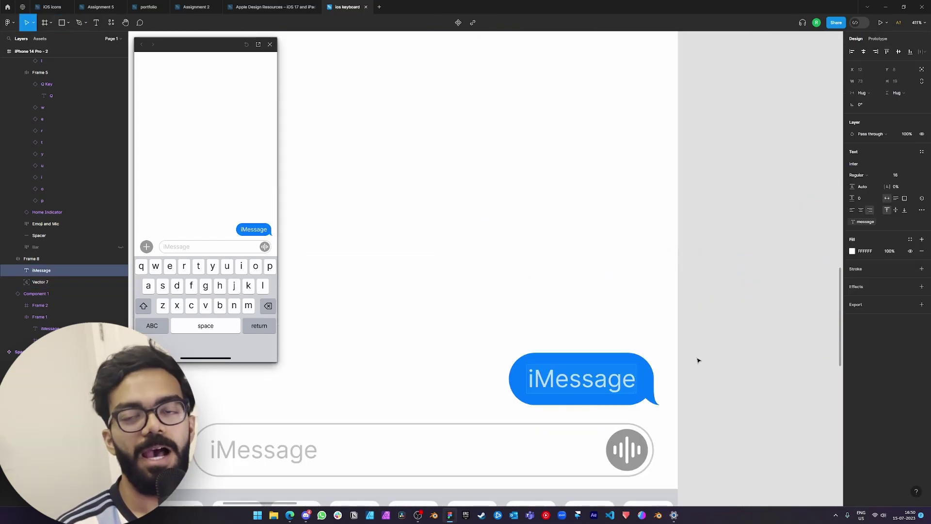
# Test how the message bubble resizes by replacing its text with long sample text, and undo the text change.
pyautogui.press('Tab')
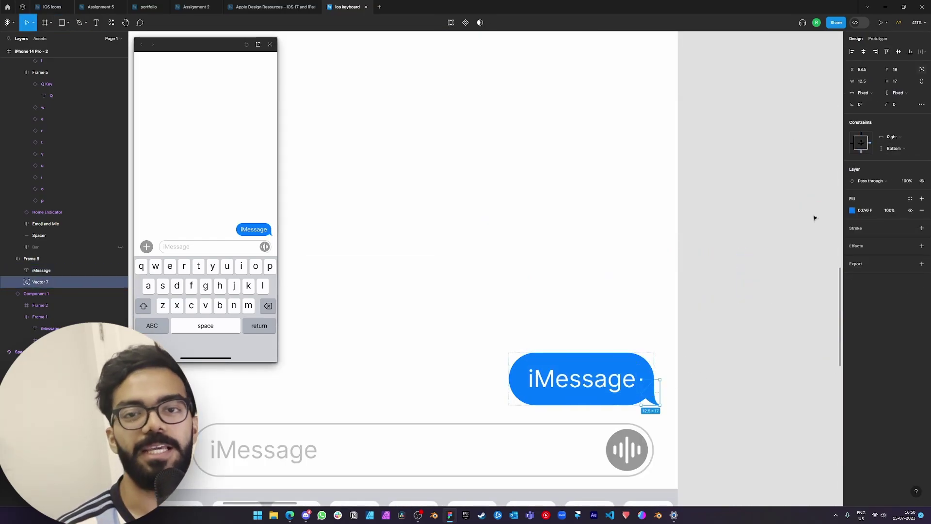
pyautogui.doubleClick(557, 391)
pyautogui.write('asdfga')
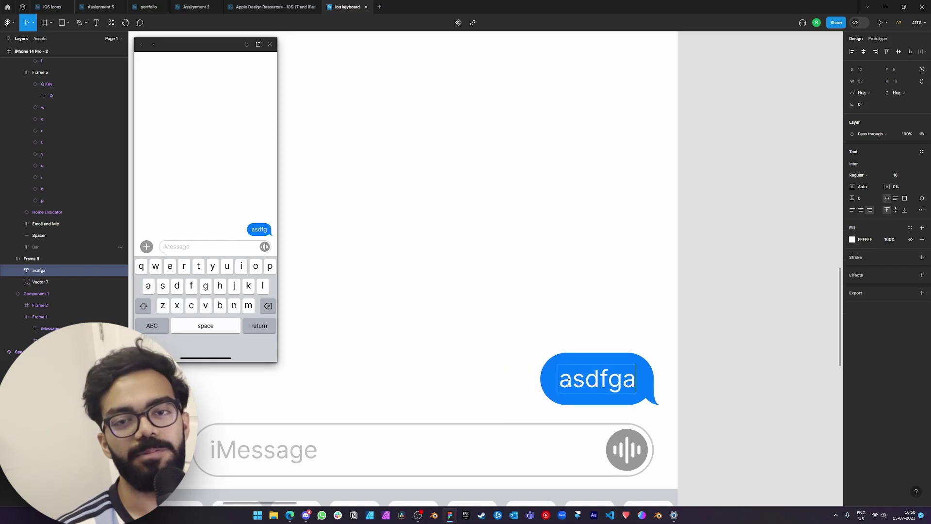
pyautogui.write('sdfsadfsdfsafdafdsafsdfa sda fsd f')
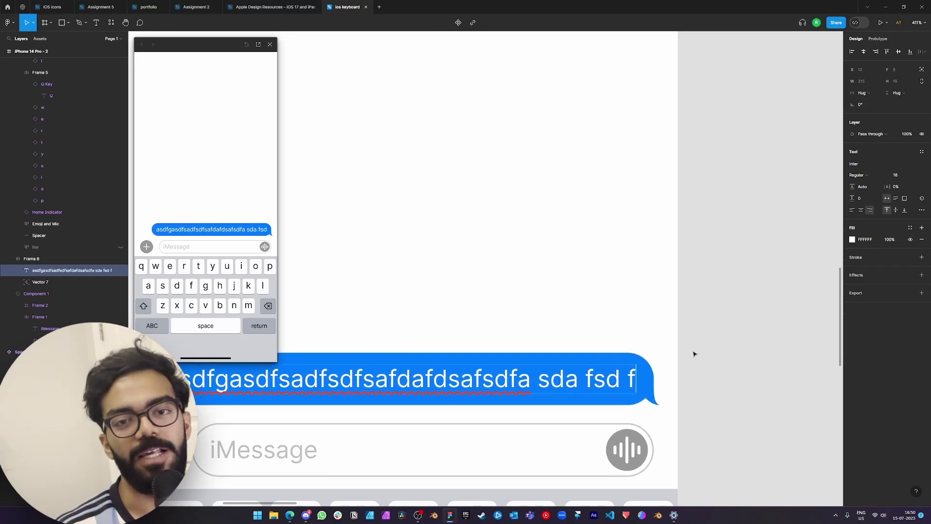
pyautogui.click(693, 354)
pyautogui.hotkey('ctrl', 'z')
# Move the message bubble onto the input bar's placeholder text in iPhone 14 Pro - 2 and set its opacity to 0%.
pyautogui.scroll(-5, 694, 354)
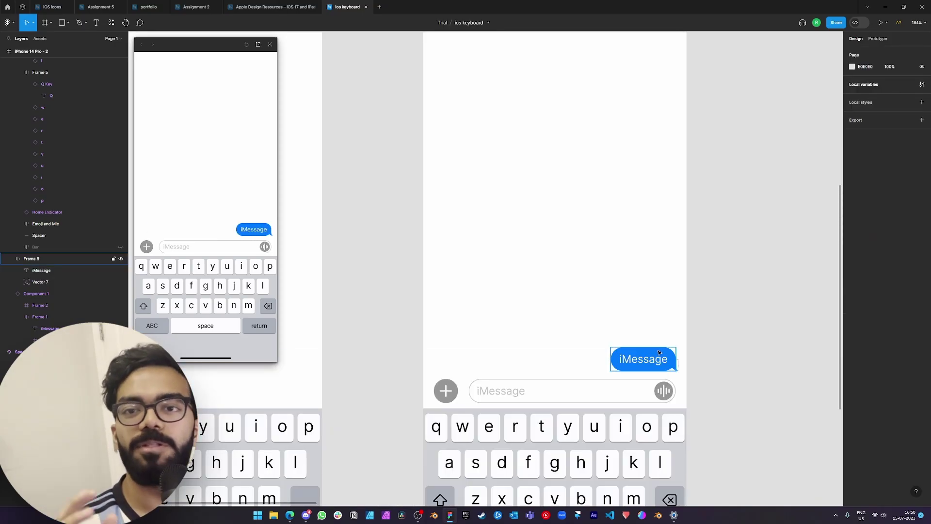
pyautogui.moveTo(658, 353); pyautogui.dragTo(504, 385)
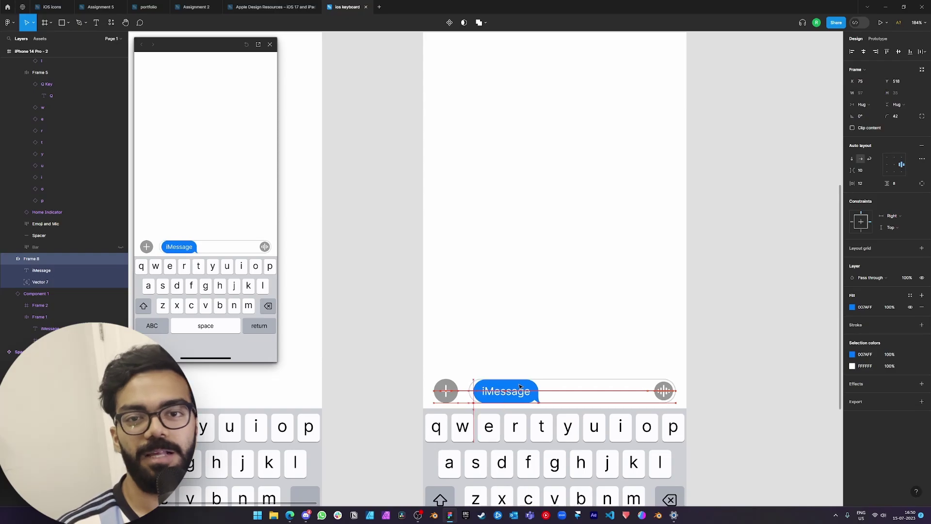
pyautogui.scroll(-2, 565, 357)
pyautogui.scroll(-2, 565, 356)
pyautogui.click(906, 279)
pyautogui.write('0')
pyautogui.press('Return')
pyautogui.press('k')
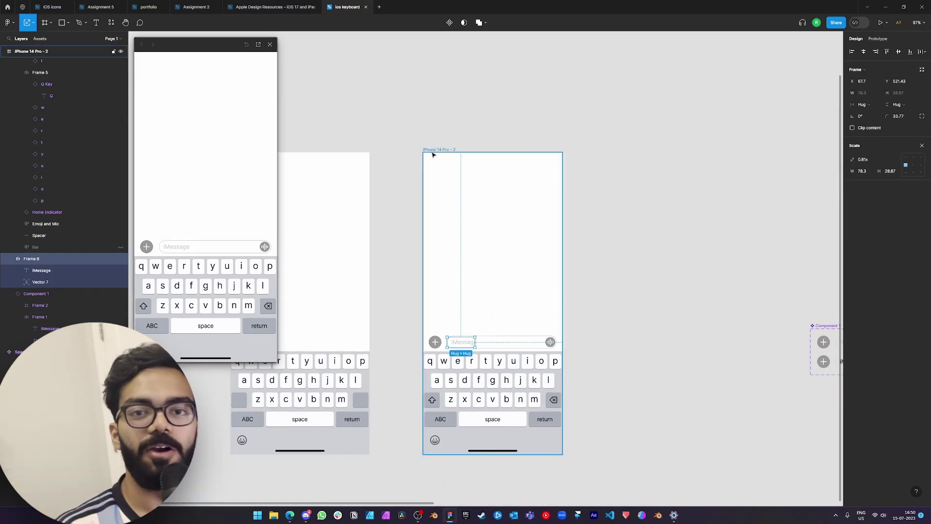
# Duplicate the iPhone 14 Pro - 2 frame beside the original.
pyautogui.moveTo(432, 151); pyautogui.dragTo(592, 176)
# Move the duplicate frame's message bubble above the far end of the input bar and set its opacity to 100%.
pyautogui.click(632, 345)
pyautogui.press('v')
pyautogui.scroll(7, 672, 313)
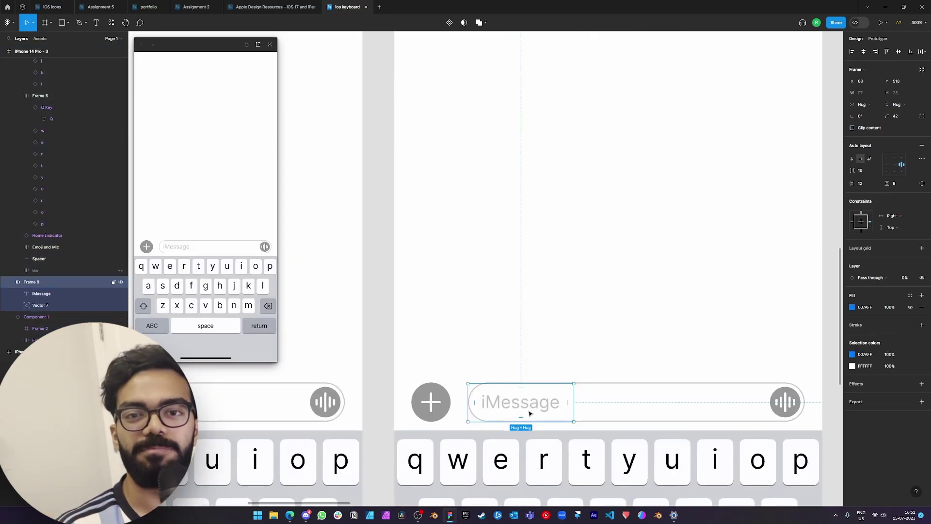
pyautogui.moveTo(530, 413); pyautogui.dragTo(791, 353)
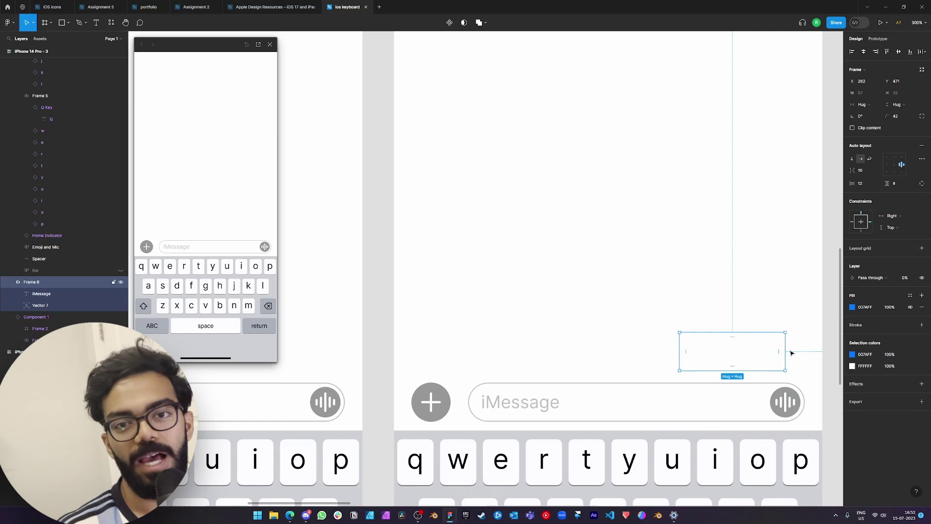
pyautogui.click(904, 280)
pyautogui.write('100')
pyautogui.press('Return')
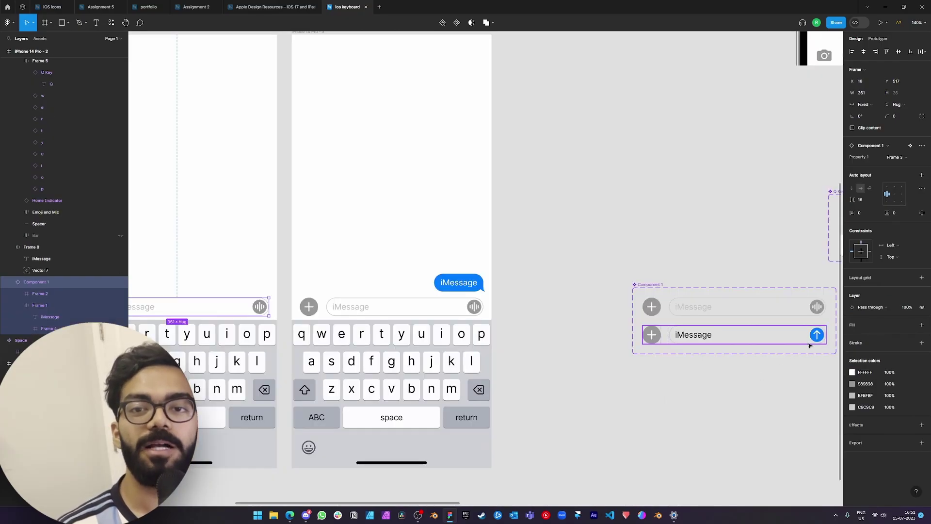
# Add a tap interaction to the blue send arrow frame in the second variant of Component 1.
pyautogui.click(821, 335)
pyautogui.doubleClick(822, 336)
pyautogui.doubleClick(817, 337)
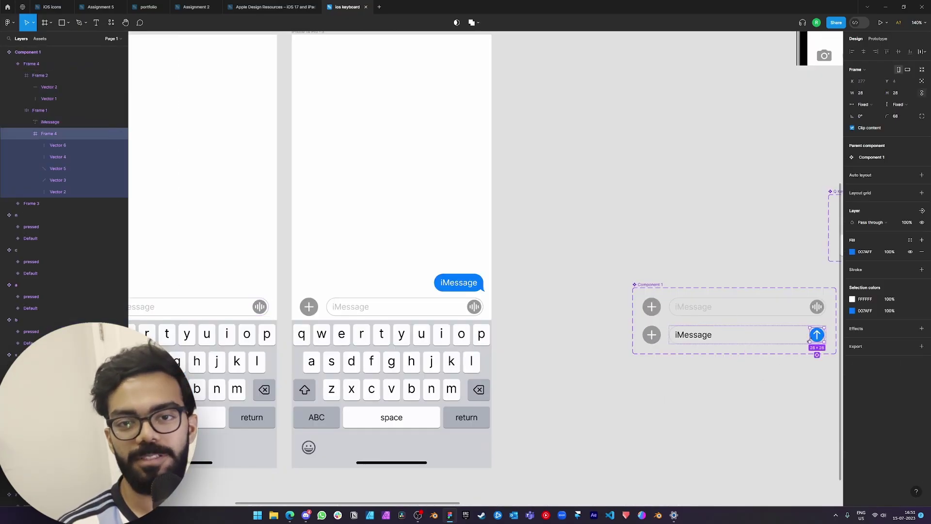
pyautogui.click(877, 39)
pyautogui.click(872, 58)
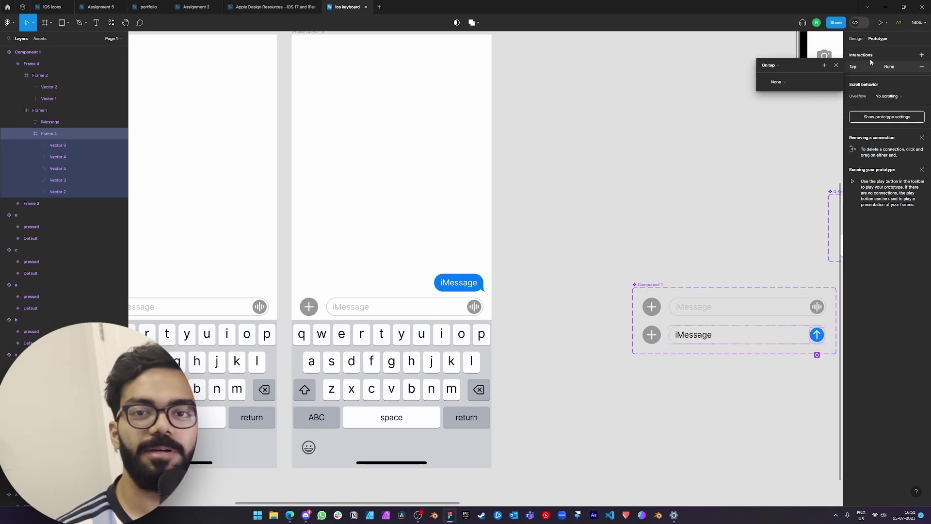
# Make the send arrow's tap navigate to iPhone 14 Pro - 3 with a Smart animate transition.
pyautogui.click(792, 83)
pyautogui.click(777, 100)
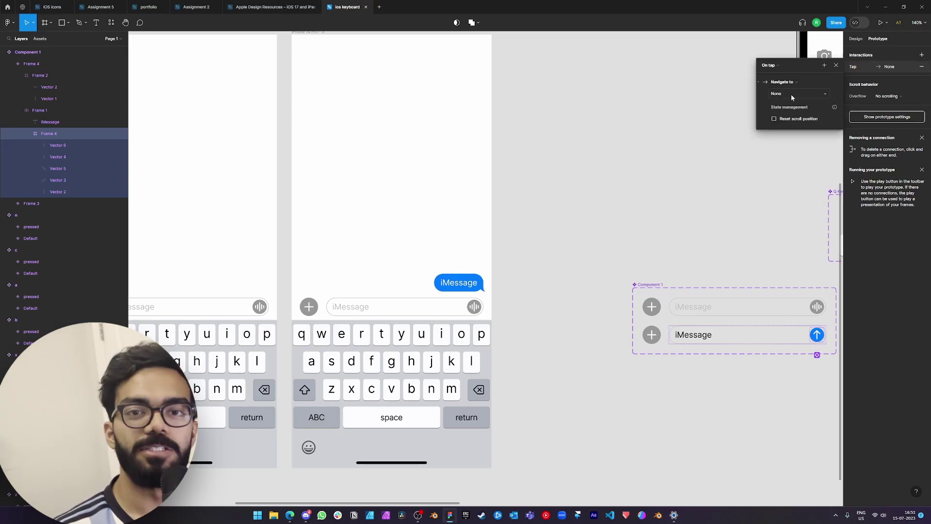
pyautogui.click(793, 95)
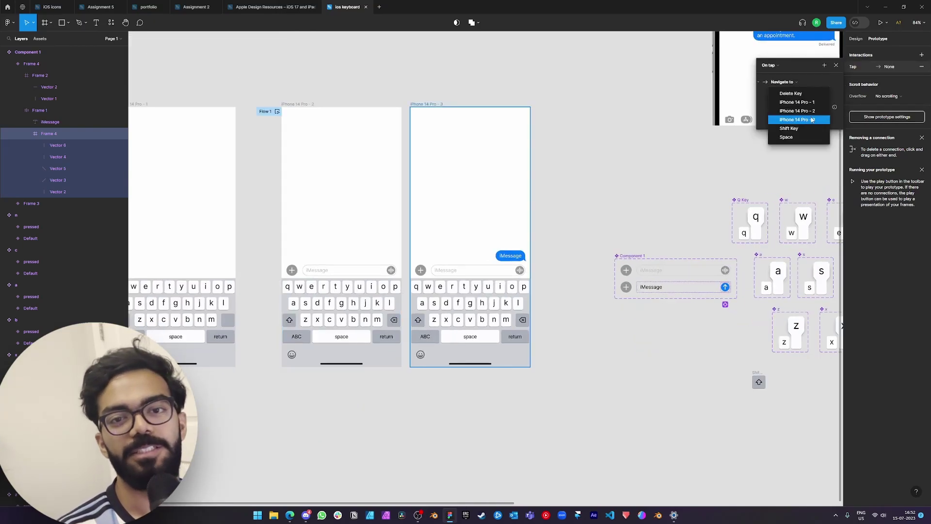
pyautogui.click(813, 120)
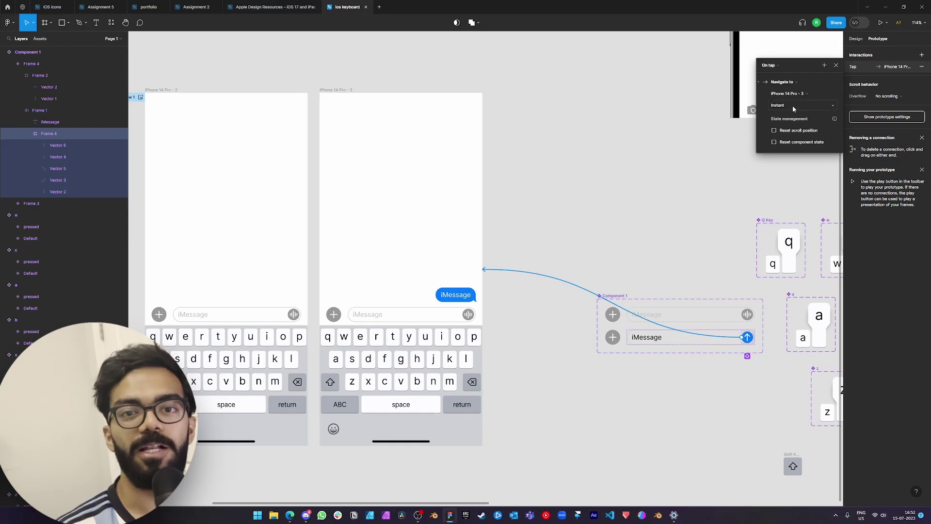
pyautogui.click(794, 106)
pyautogui.click(796, 123)
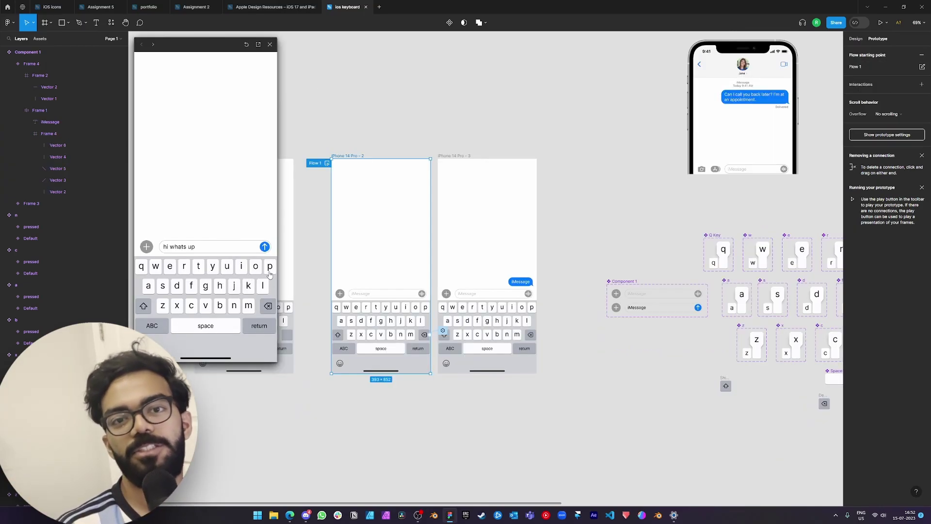
# Send the message "hi whats up" in the prototype preview.
pyautogui.click(264, 247)
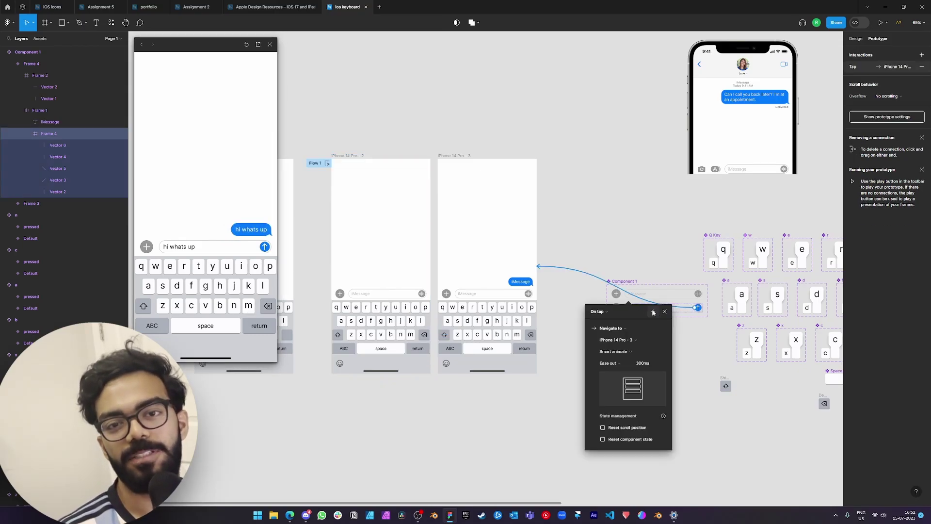
# Add a Set variable action to the send arrow's tap interaction, setting message to blank.
pyautogui.click(653, 311)
pyautogui.click(675, 361)
pyautogui.write('mes')
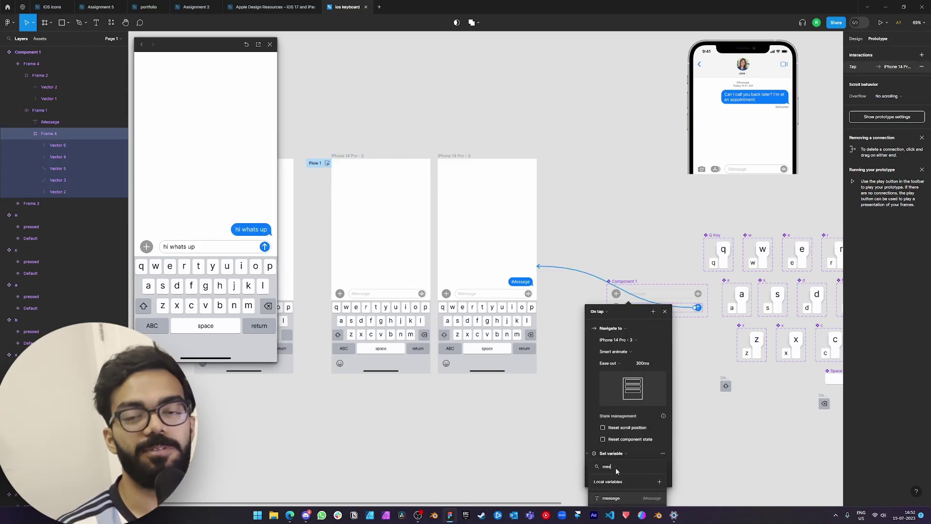
pyautogui.press('Return')
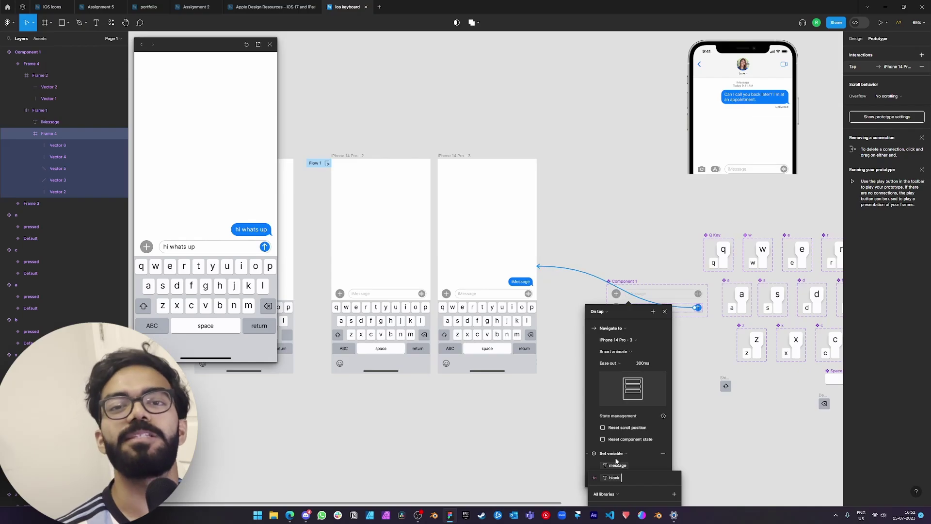
pyautogui.press('Return')
# Restart the prototype preview, enter a few letters on the keyboard and send the message.
pyautogui.click(246, 44)
pyautogui.click(221, 285)
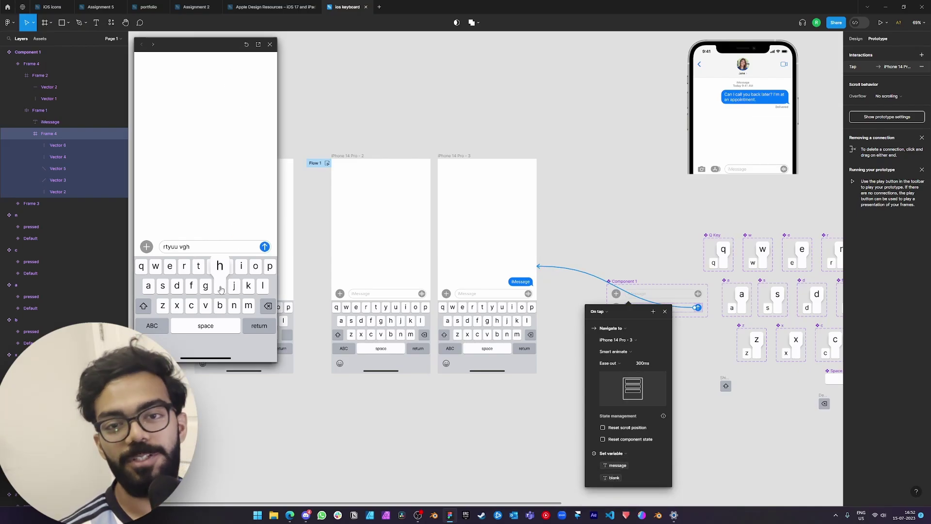
pyautogui.click(265, 248)
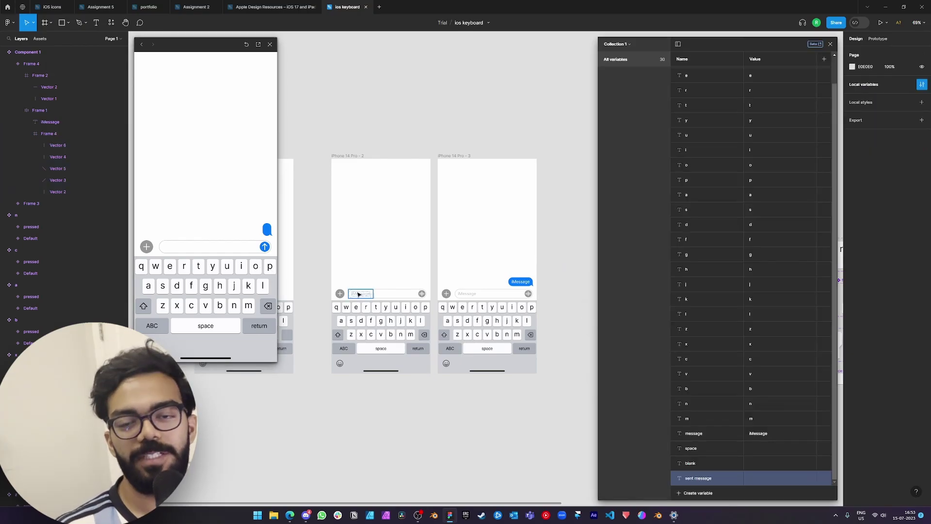
# Bind the hidden bubble text in iPhone 14 Pro - 2 to the sent message variable.
pyautogui.doubleClick(360, 293)
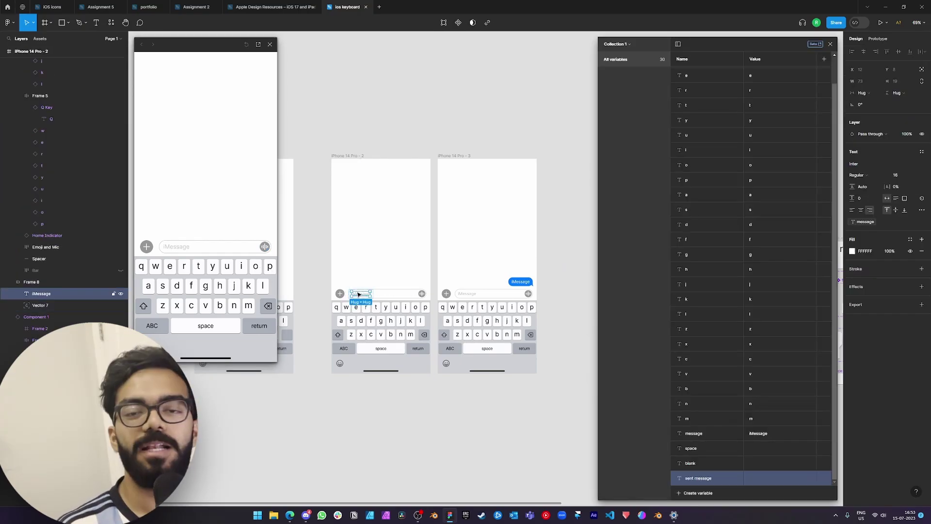
pyautogui.click(865, 222)
pyautogui.click(875, 359)
# Bind the visible bubble text in iPhone 14 Pro - 3 to the sent message variable.
pyautogui.scroll(5, 380, 279)
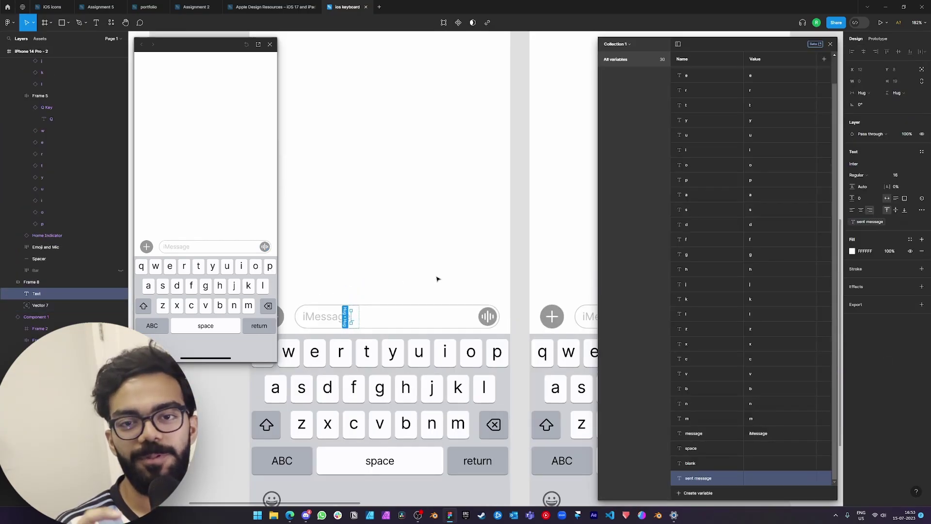
pyautogui.hscroll(3, 436, 277)
pyautogui.doubleClick(561, 275)
pyautogui.click(870, 223)
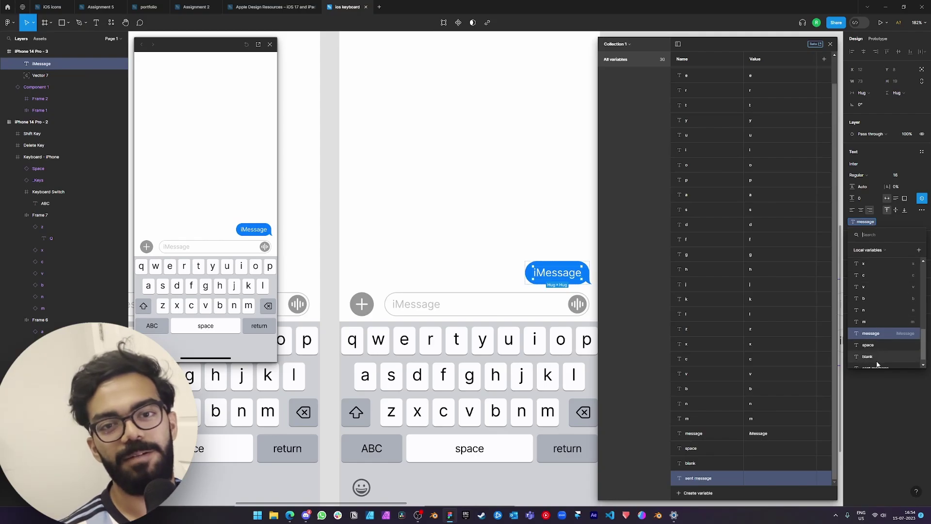
pyautogui.click(874, 359)
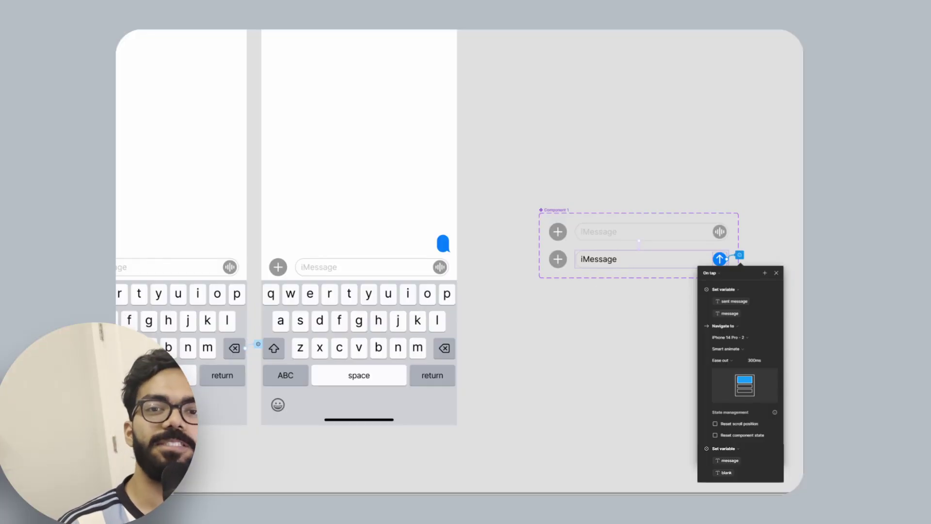